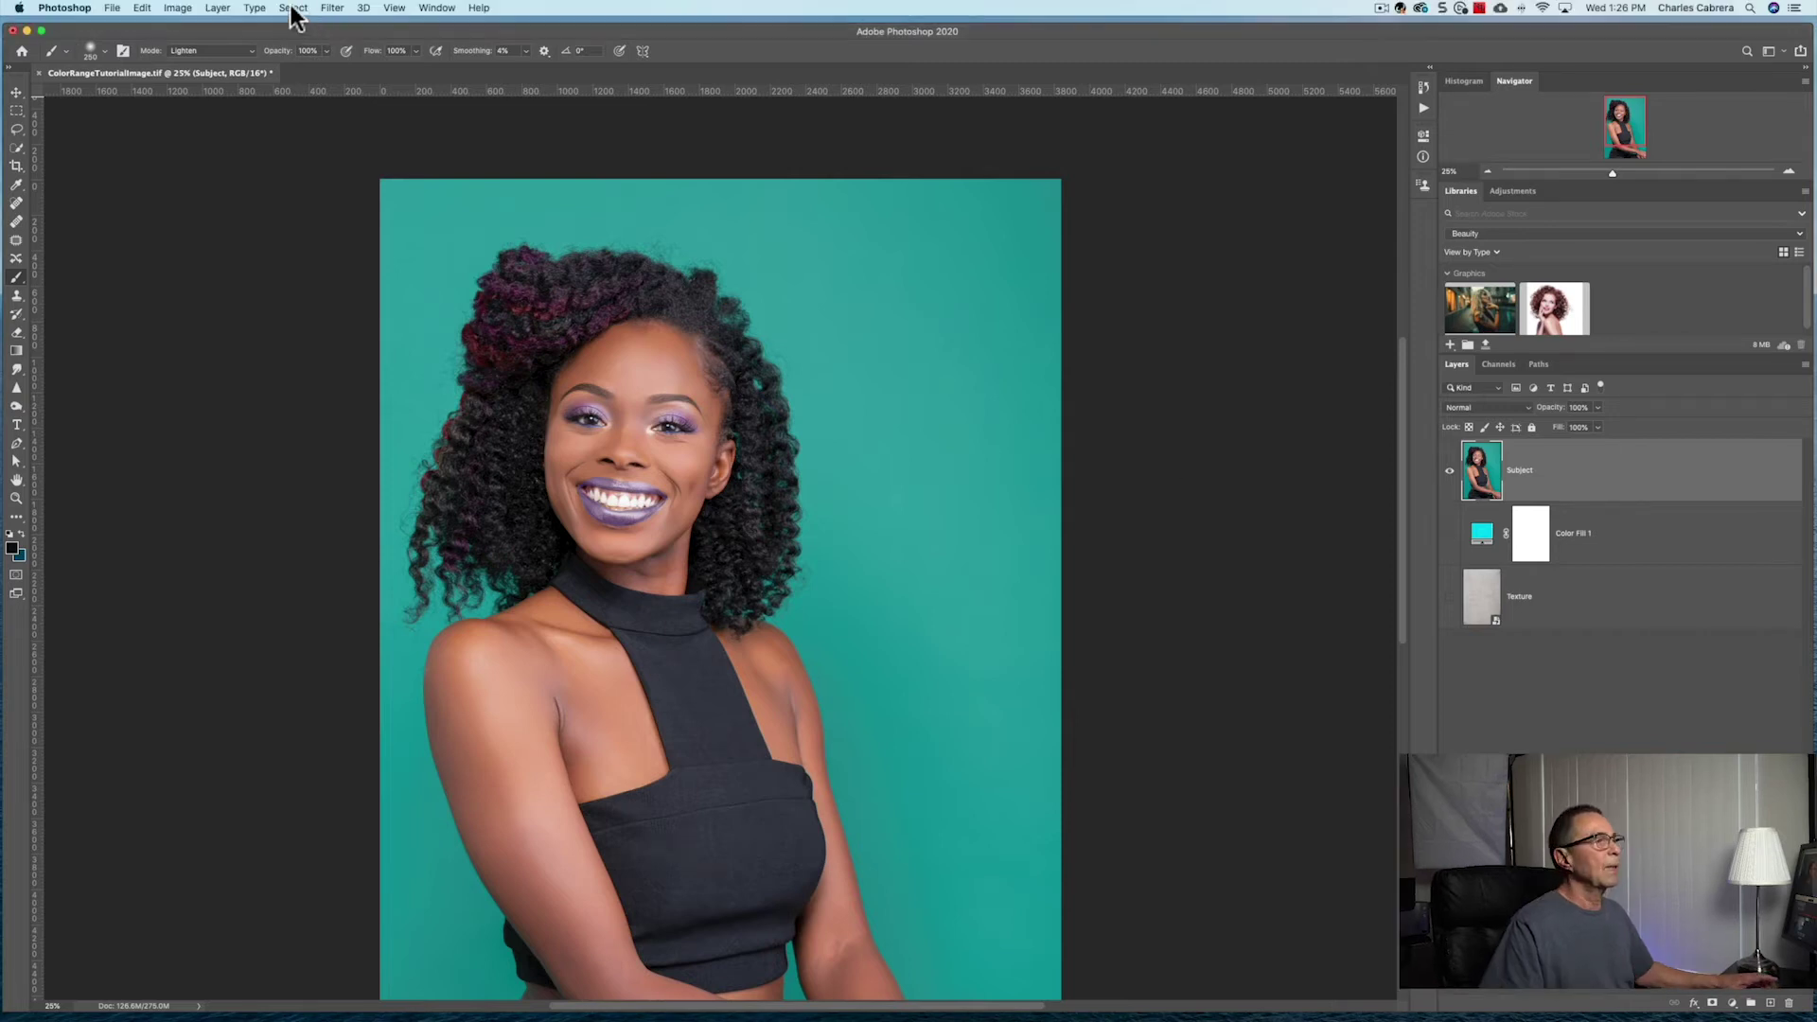
# Open the Color Range dialog from the Select menu, keeping Sampled Colors as the source
pyautogui.click(294, 9)
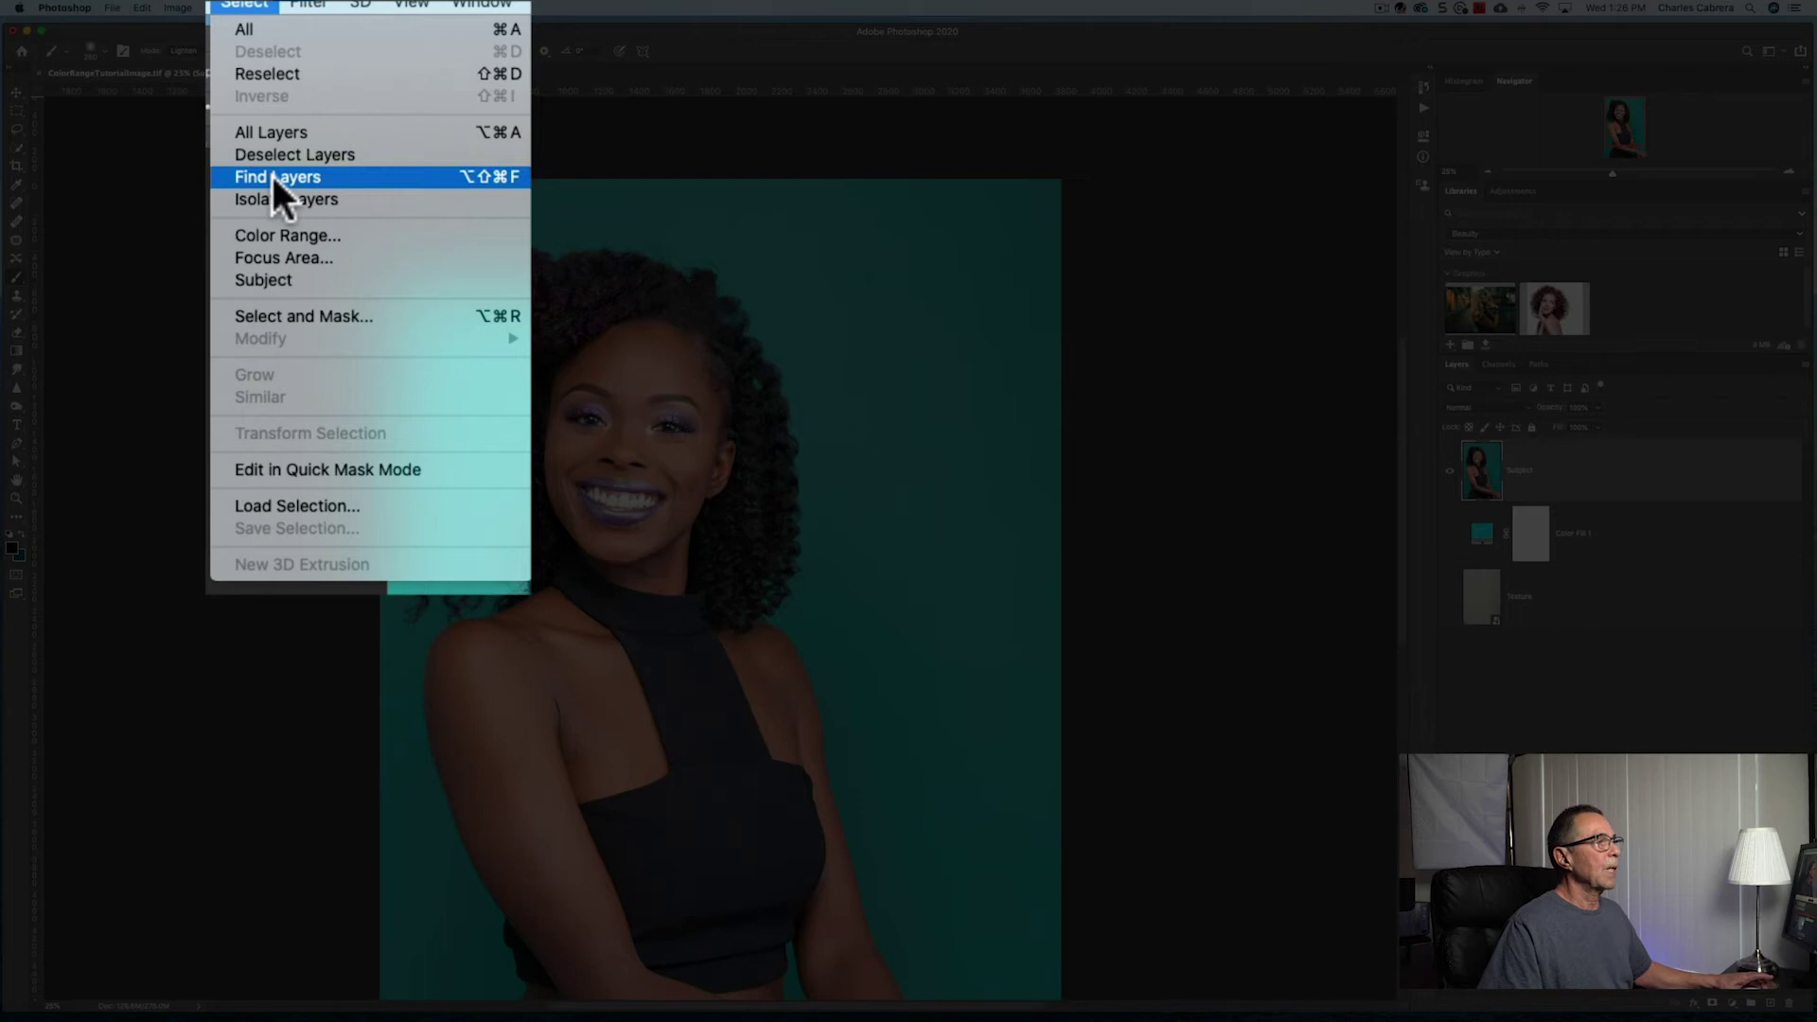
pyautogui.click(271, 227)
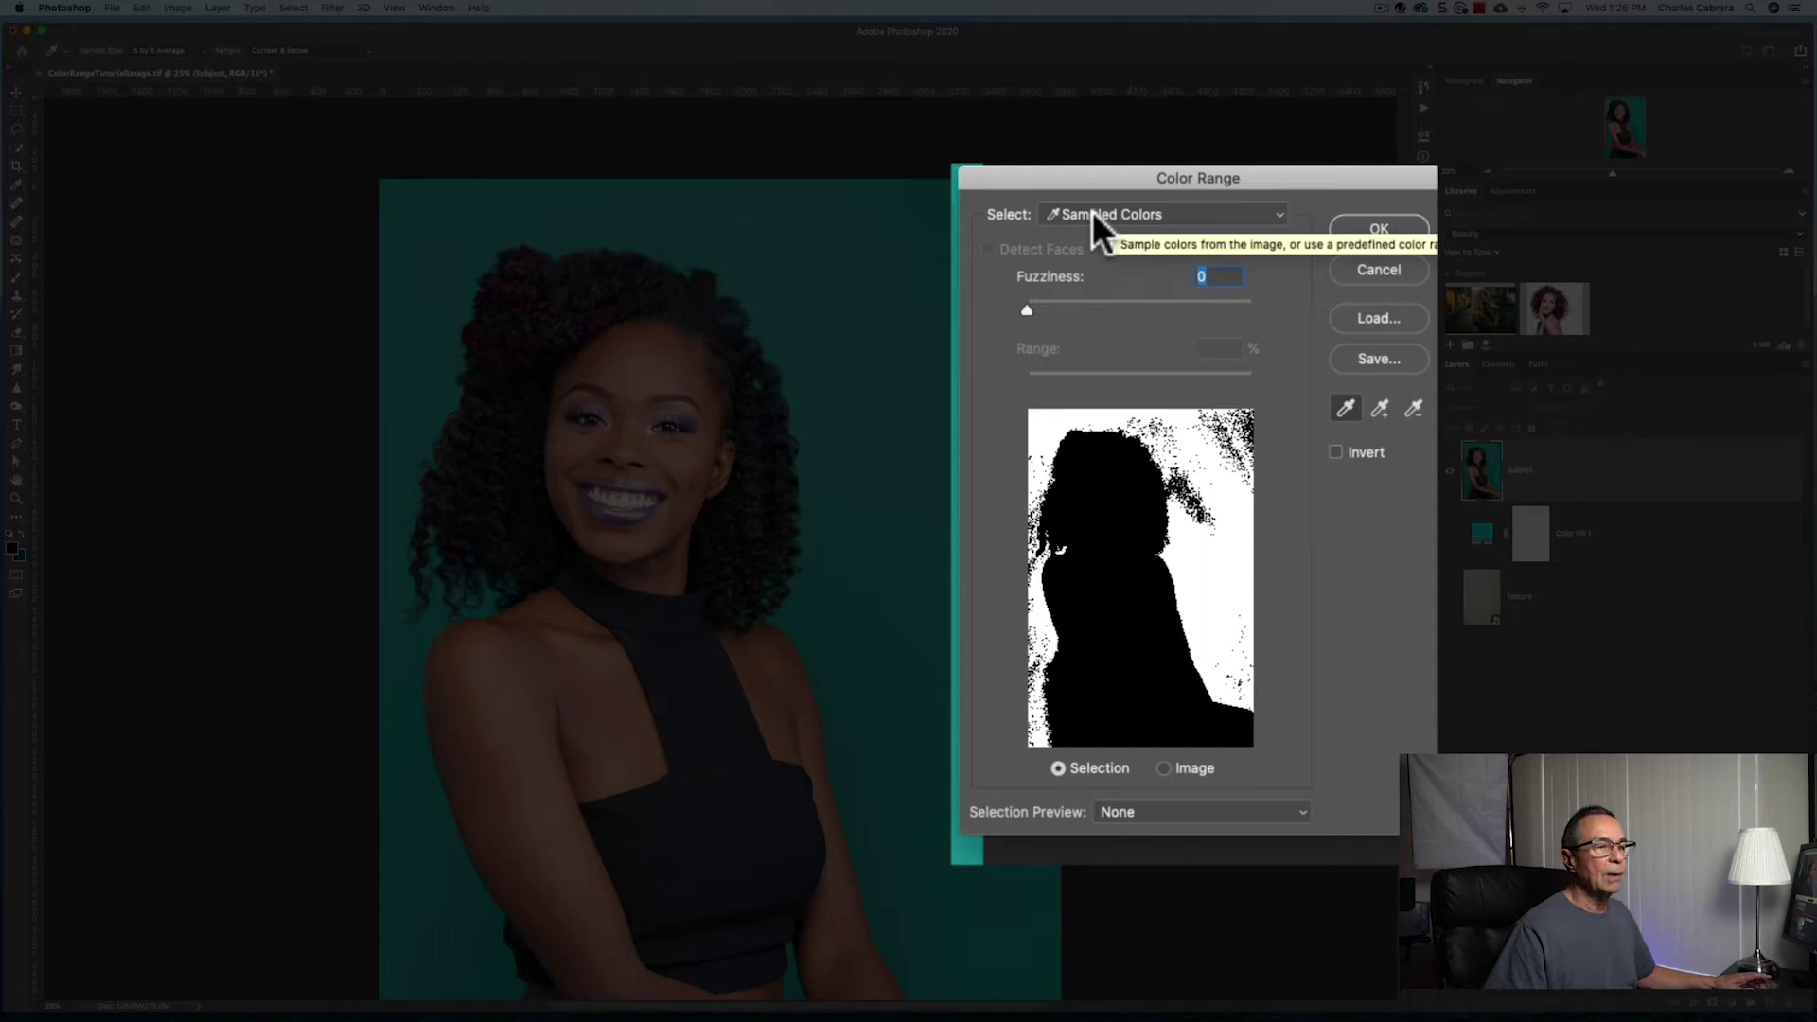
pyautogui.click(1280, 214)
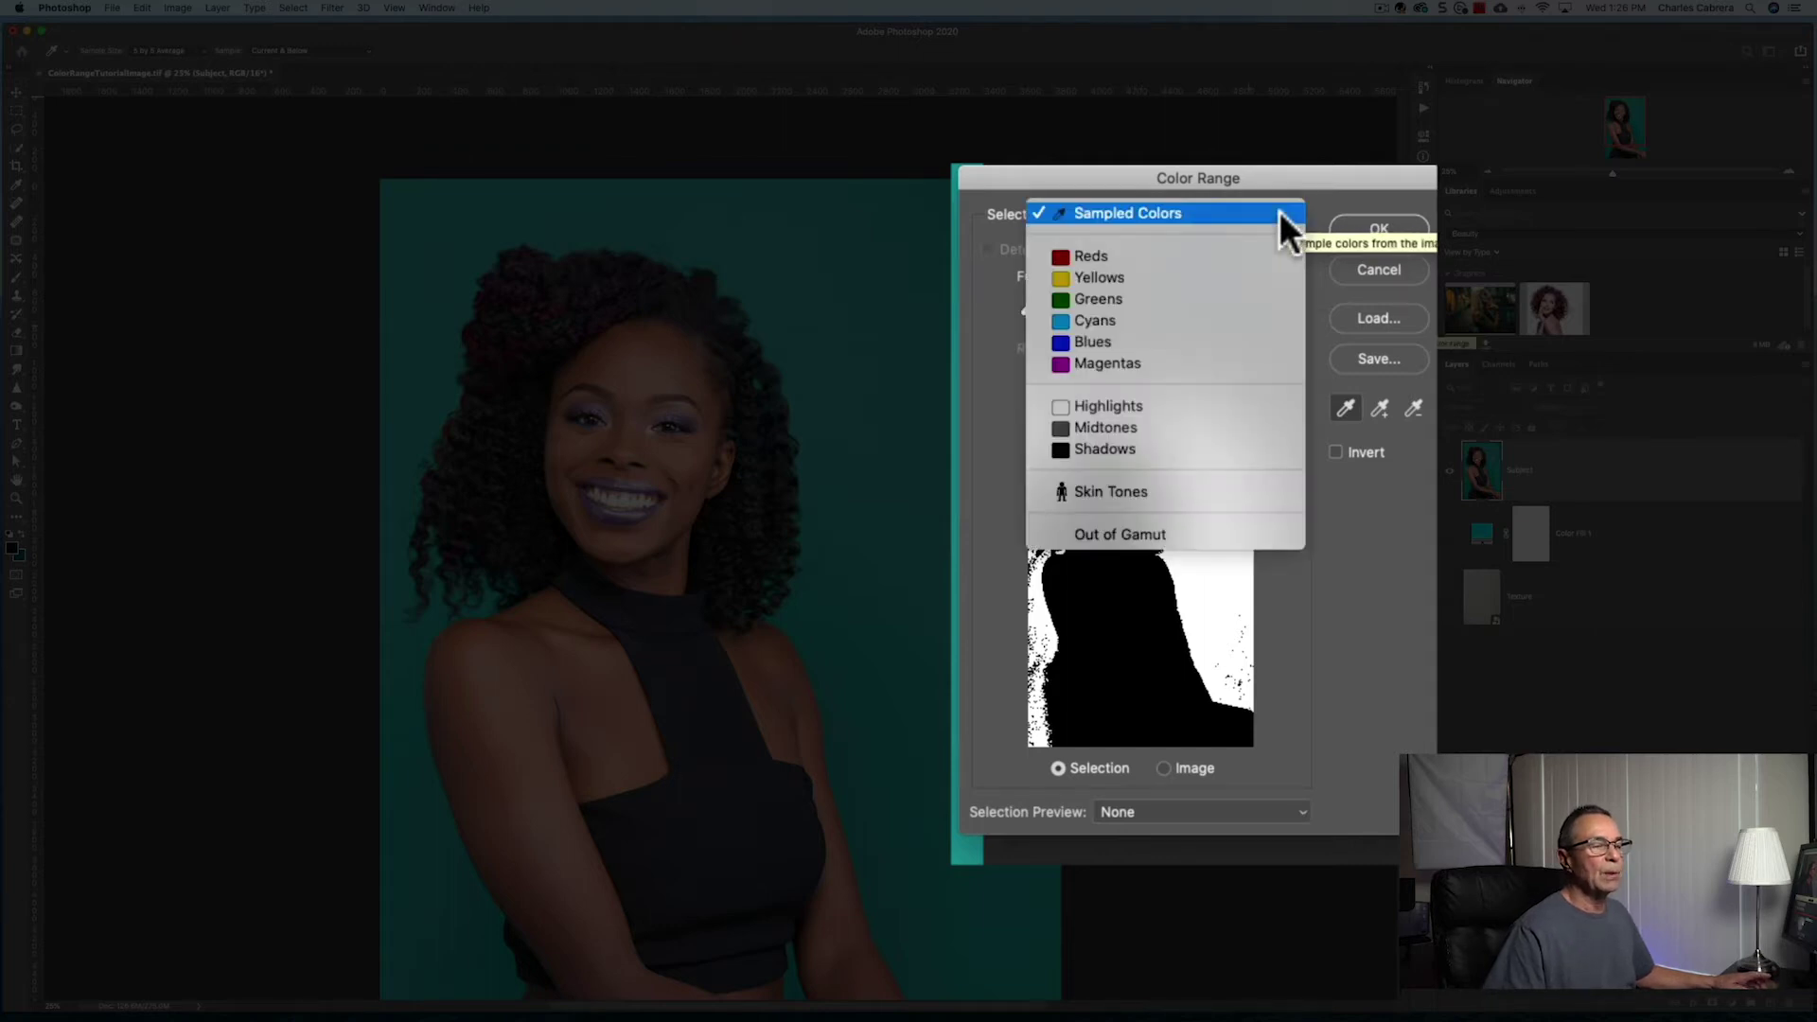
pyautogui.click(1265, 208)
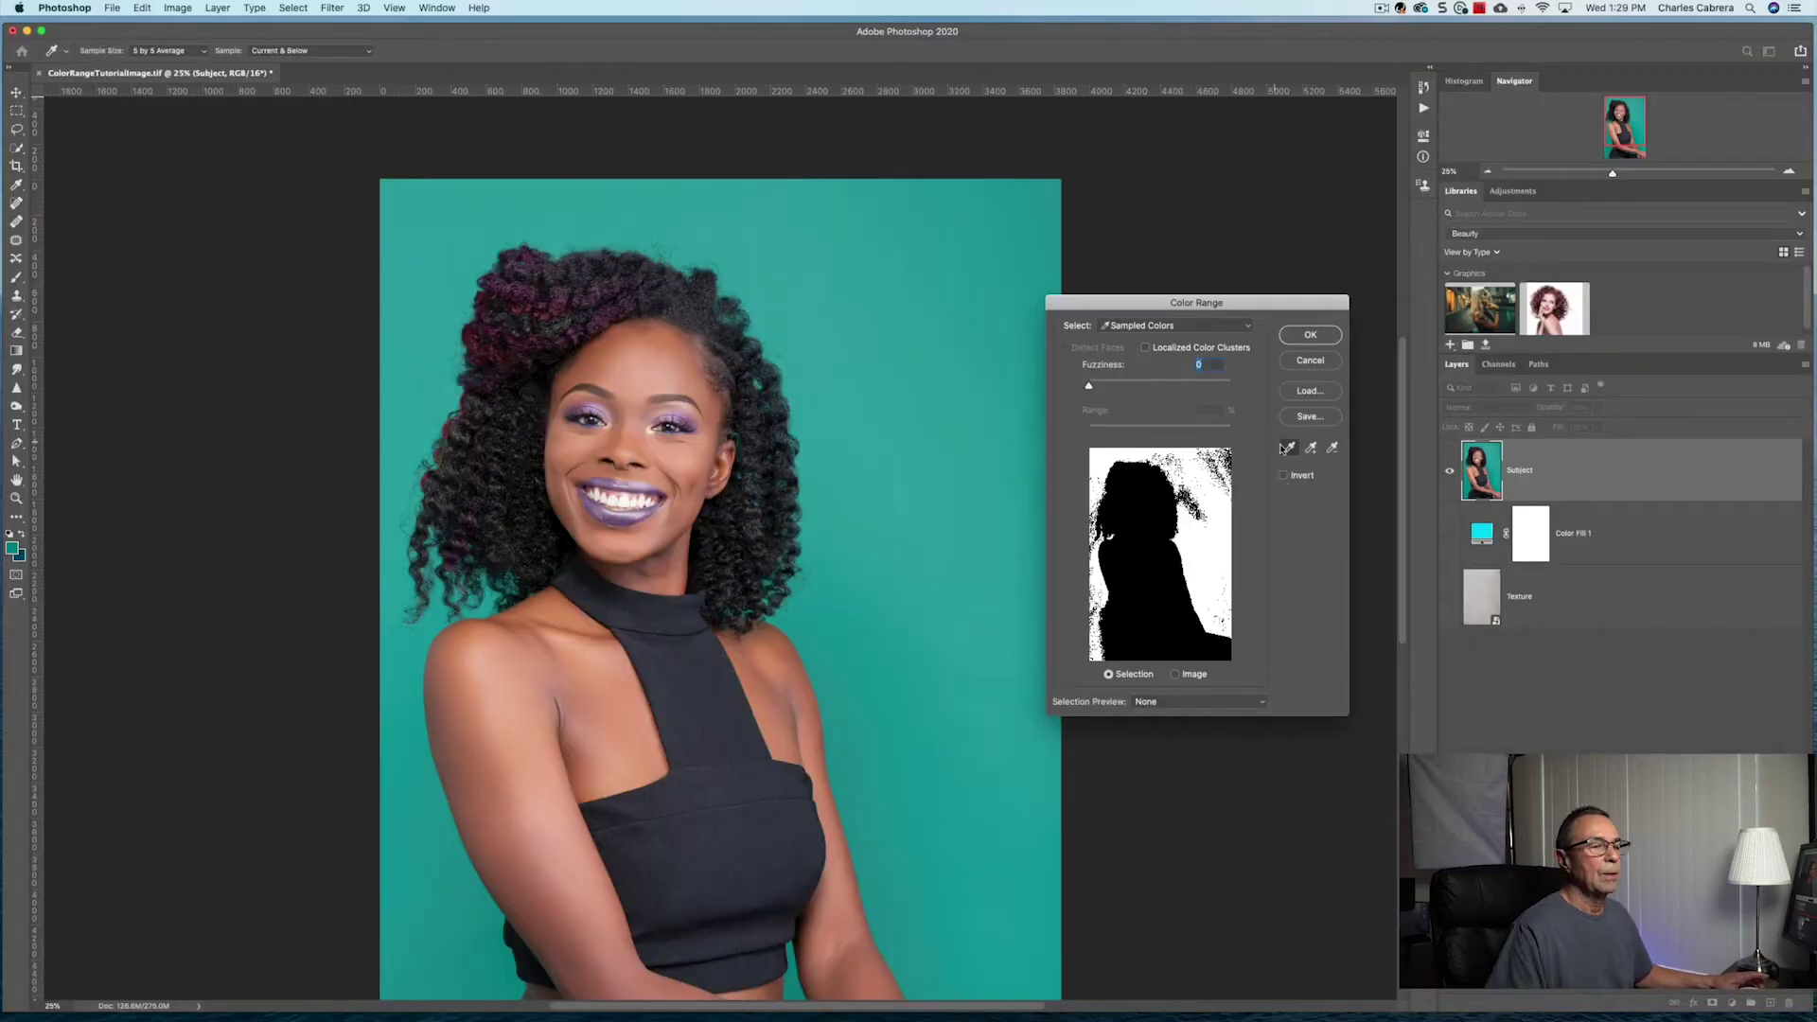
# Sample the teal background, then add left, lower-left, bottom and lower-right background areas to the sample
pyautogui.click(1290, 449)
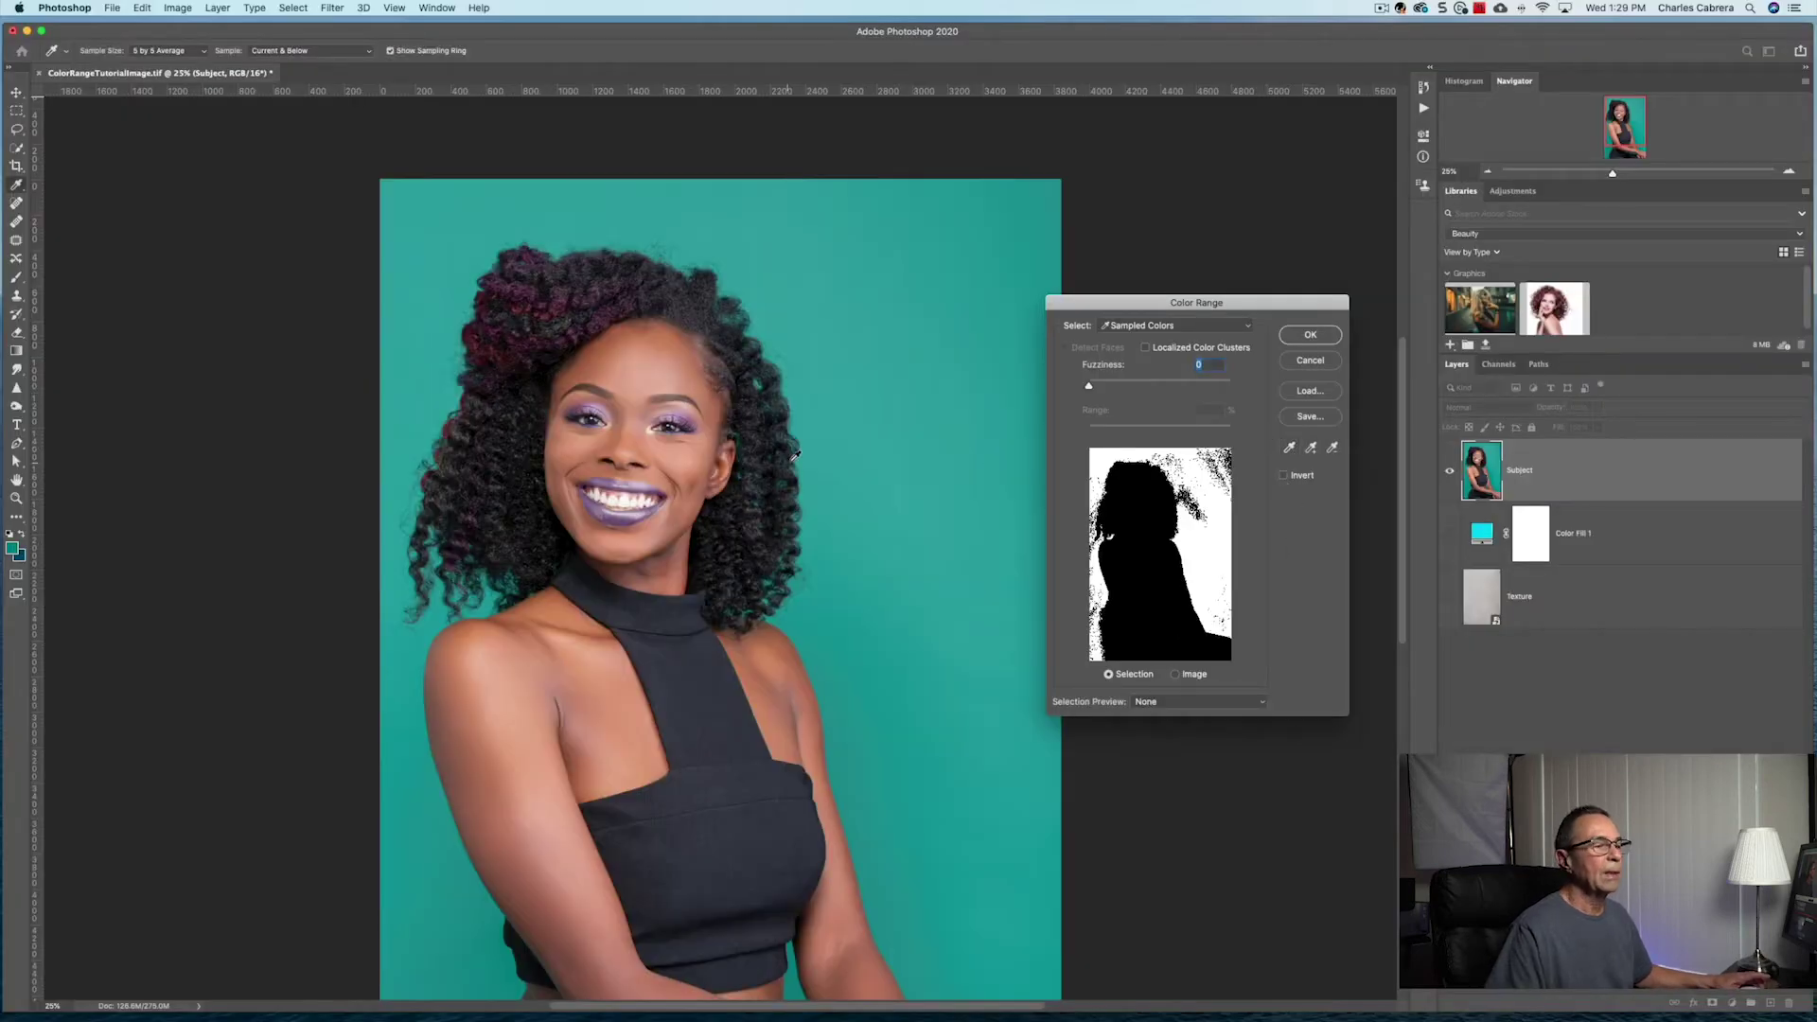
pyautogui.click(851, 449)
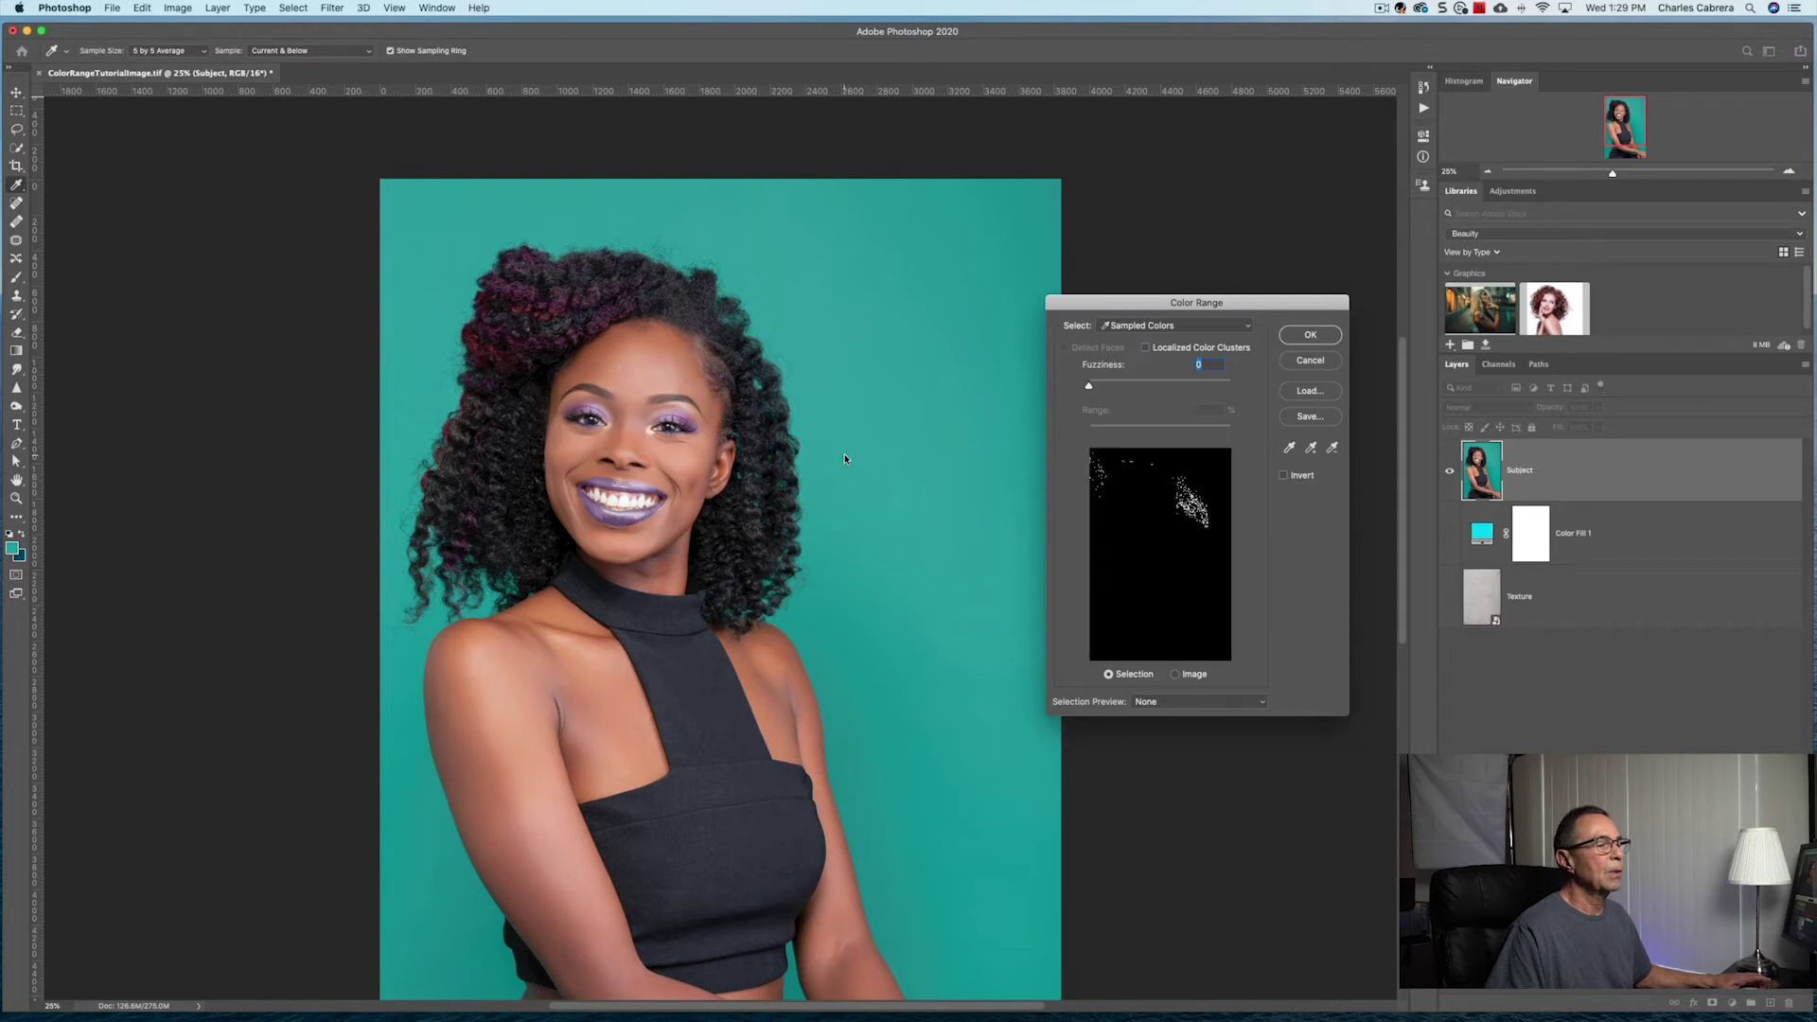
pyautogui.click(1313, 448)
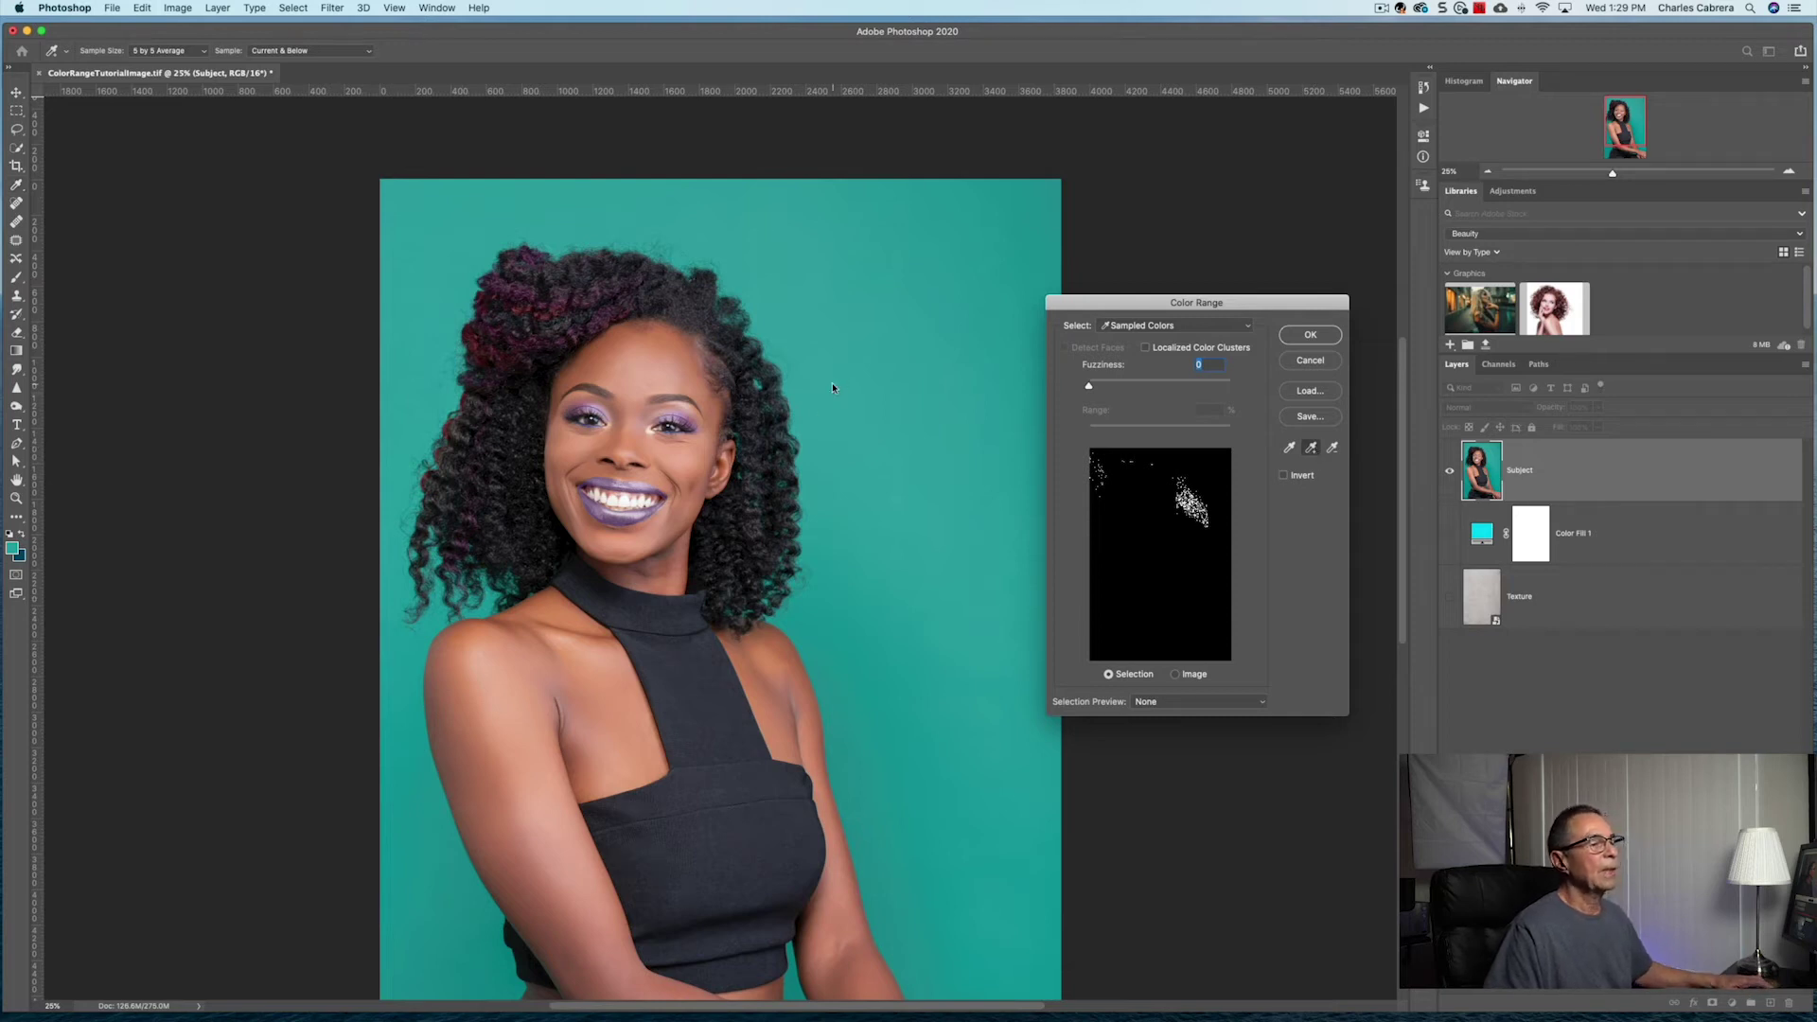
pyautogui.moveTo(832, 382)
pyautogui.mouseDown()
pyautogui.moveTo(798, 273)
pyautogui.moveTo(720, 212)
pyautogui.mouseUp()
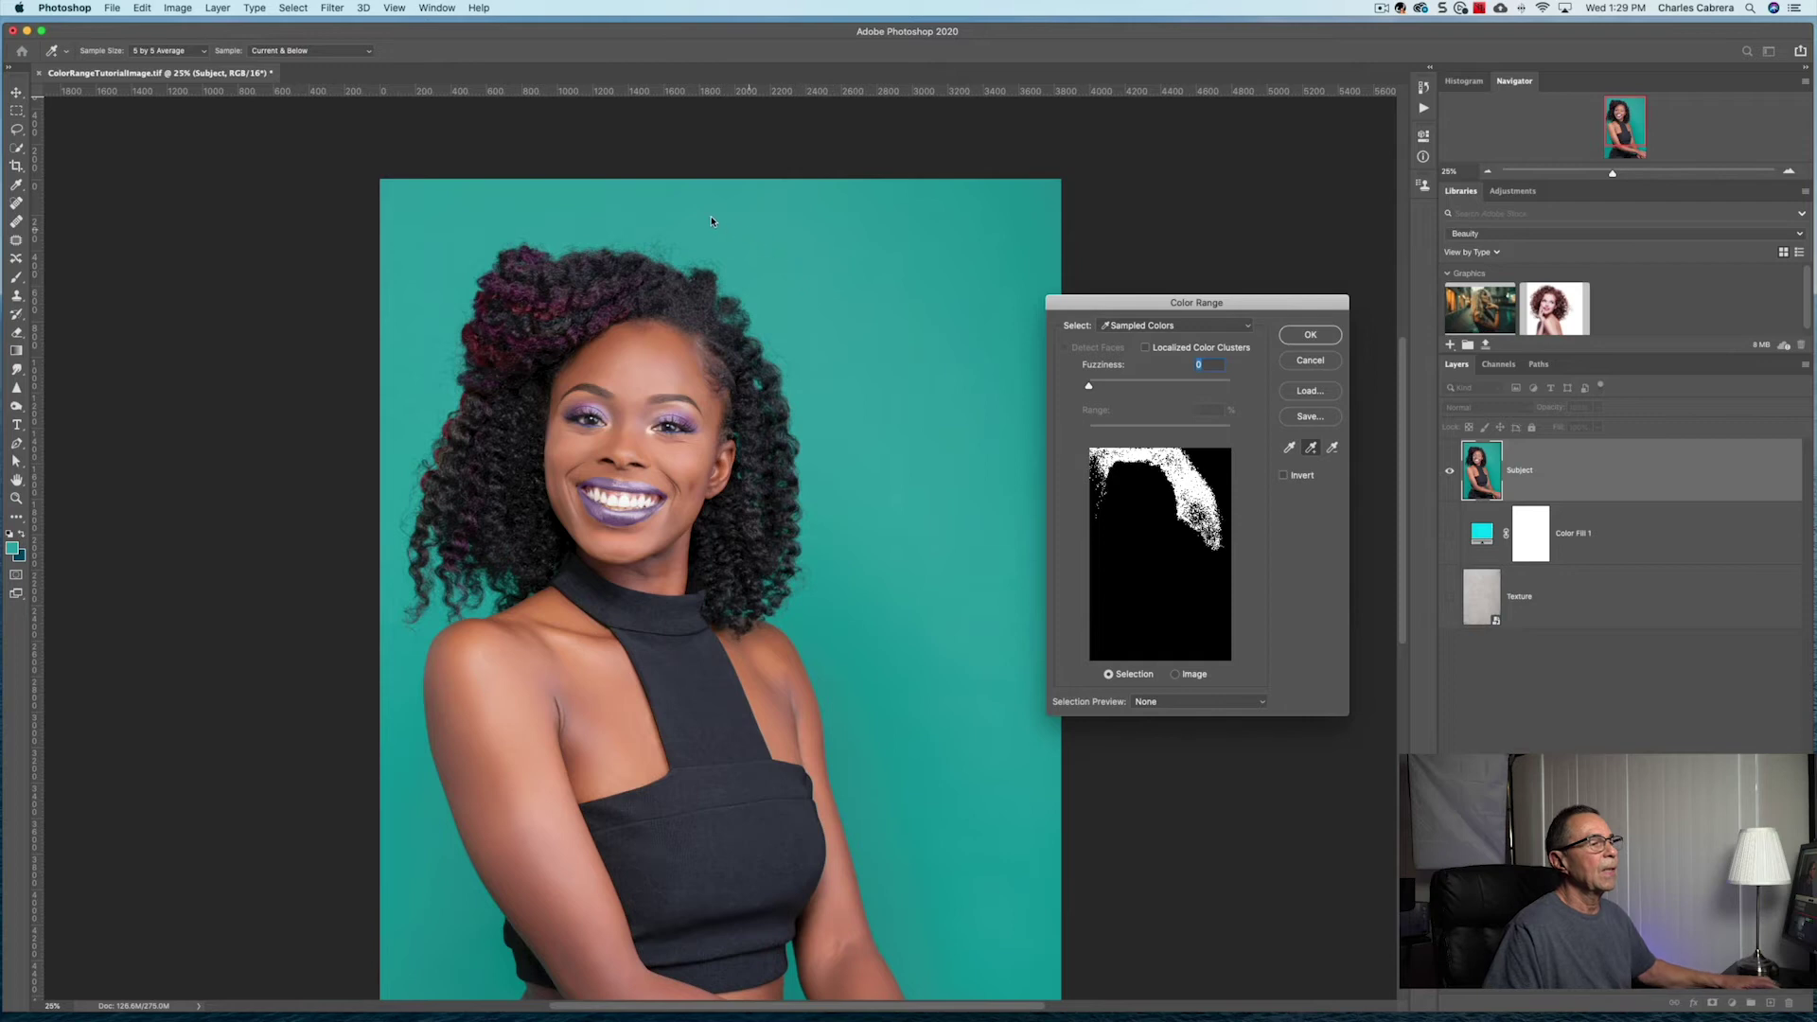
pyautogui.click(399, 326)
pyautogui.click(399, 862)
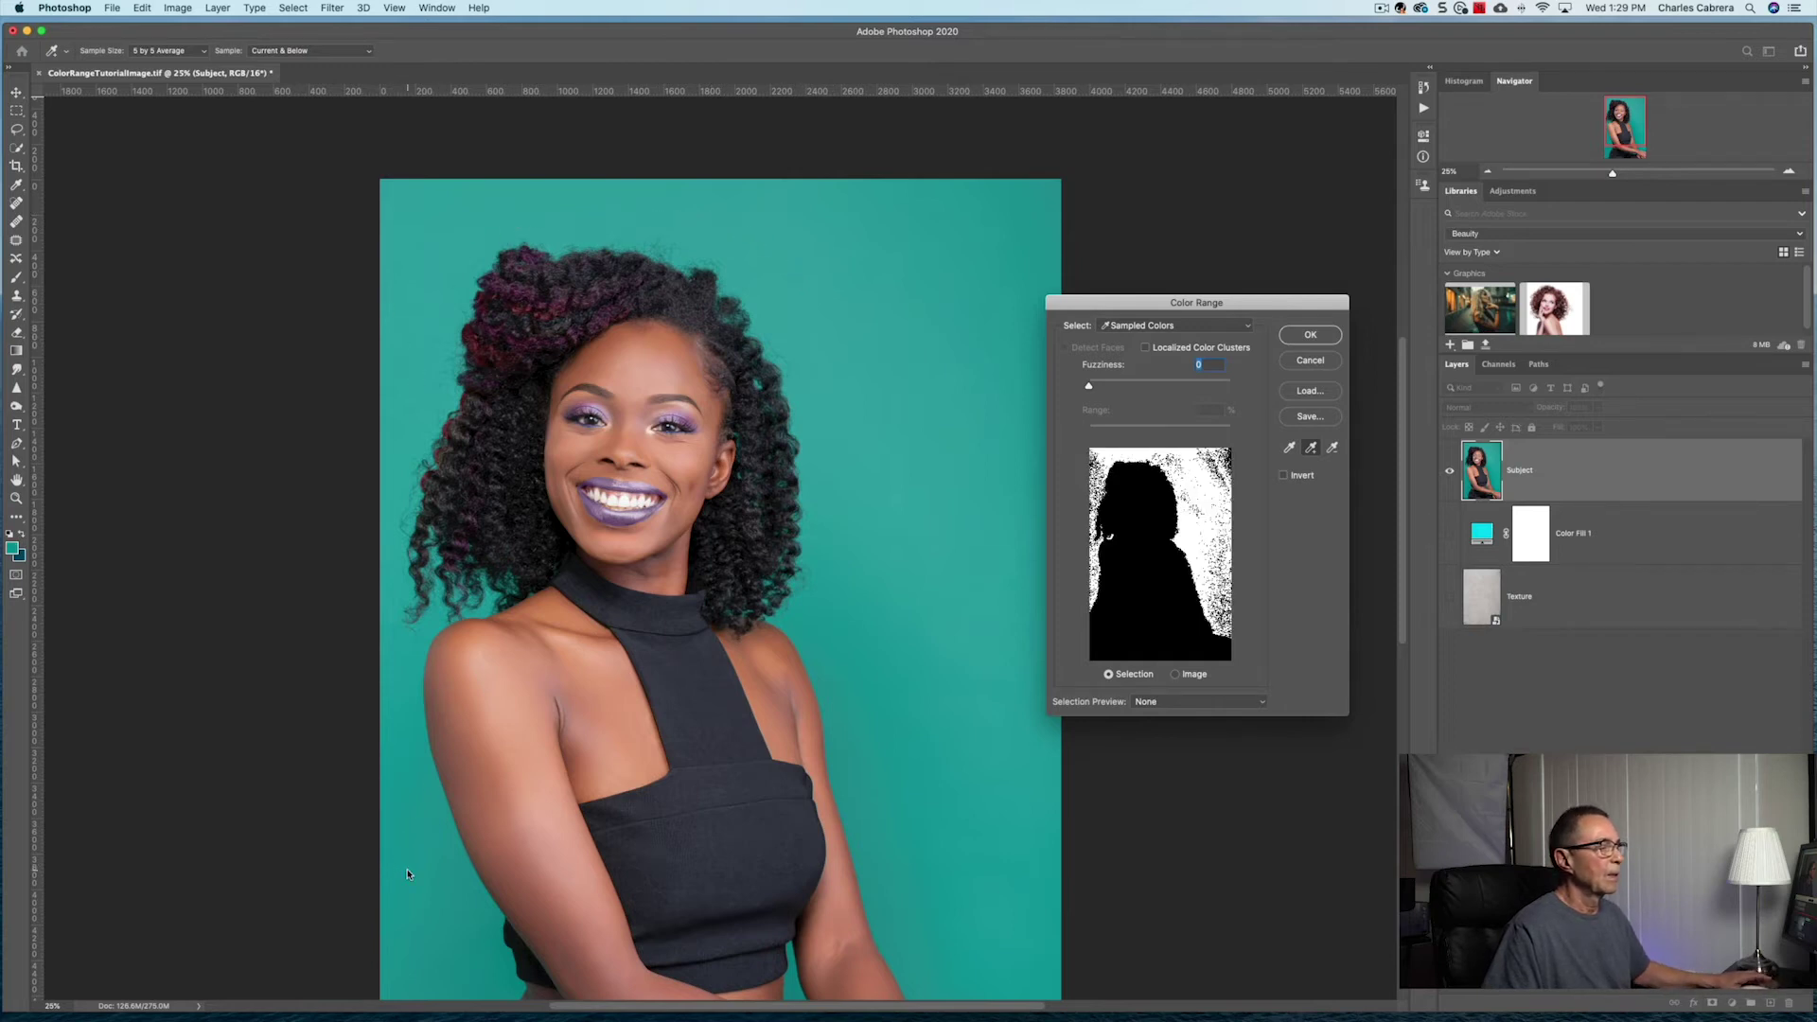
pyautogui.click(802, 980)
pyautogui.click(1022, 873)
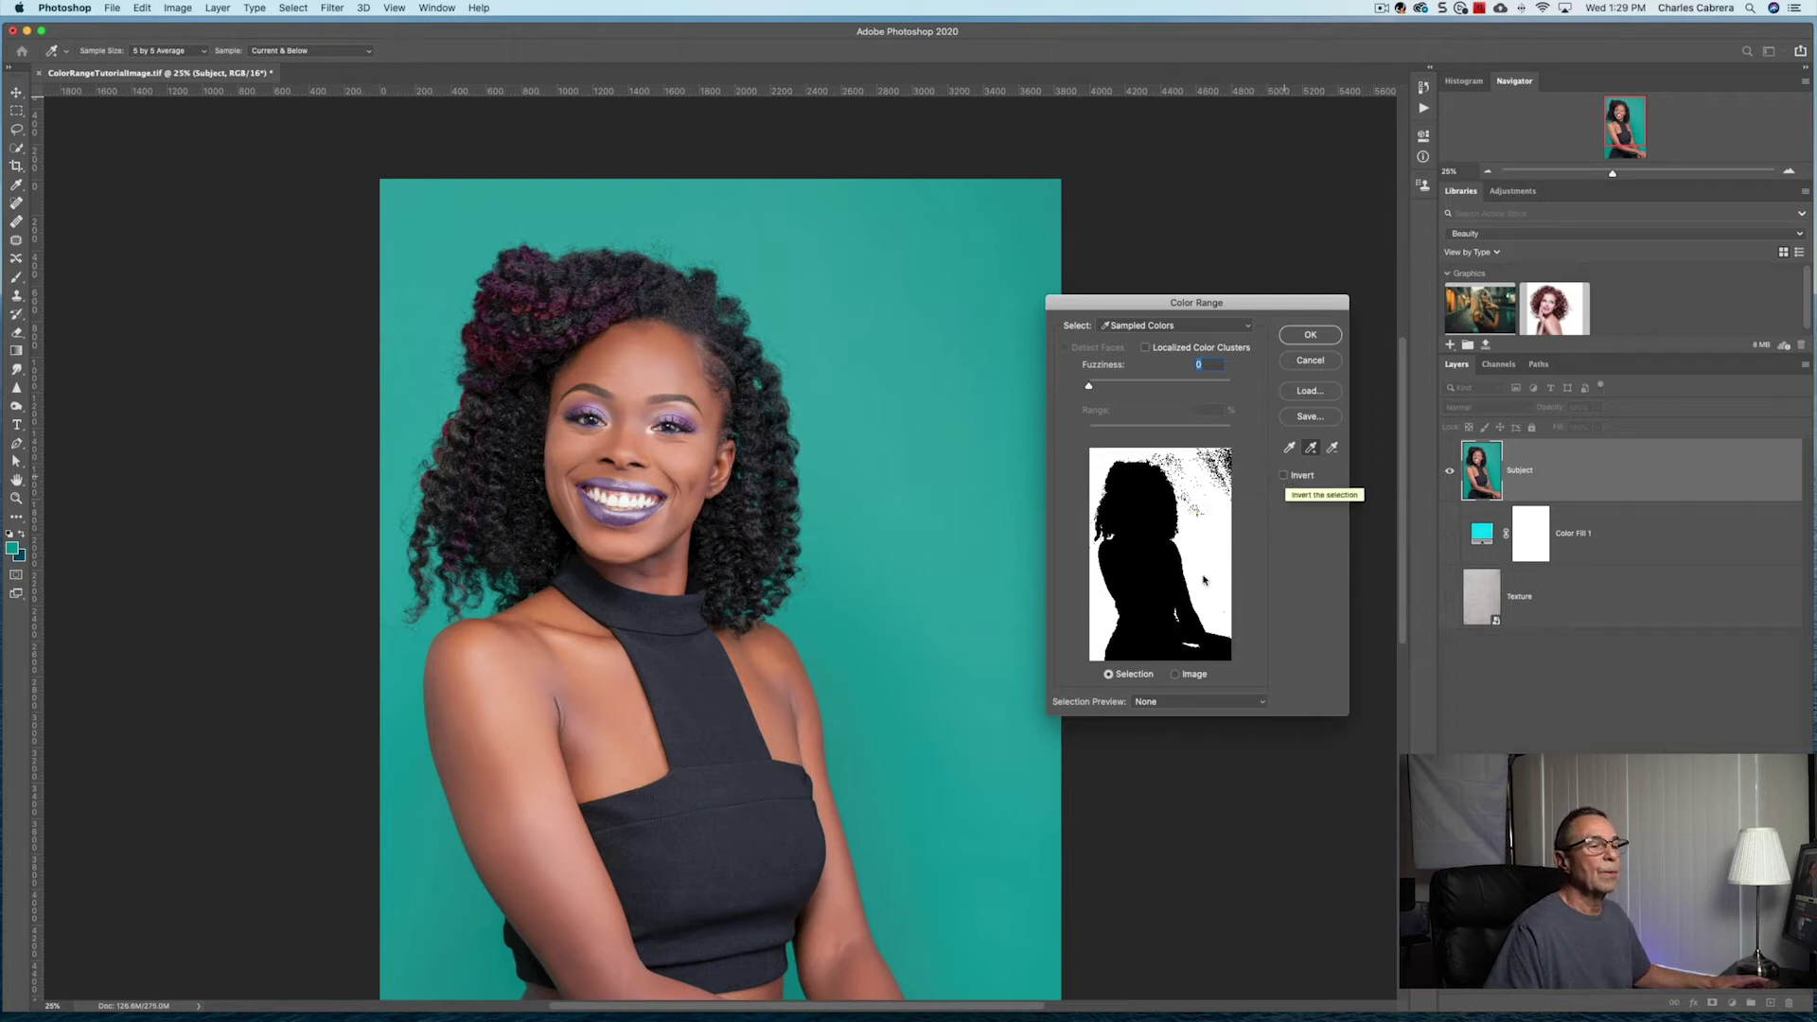
# Cycle the Selection Preview through Grayscale and Black Matte, ending on White Matte
pyautogui.click(1216, 702)
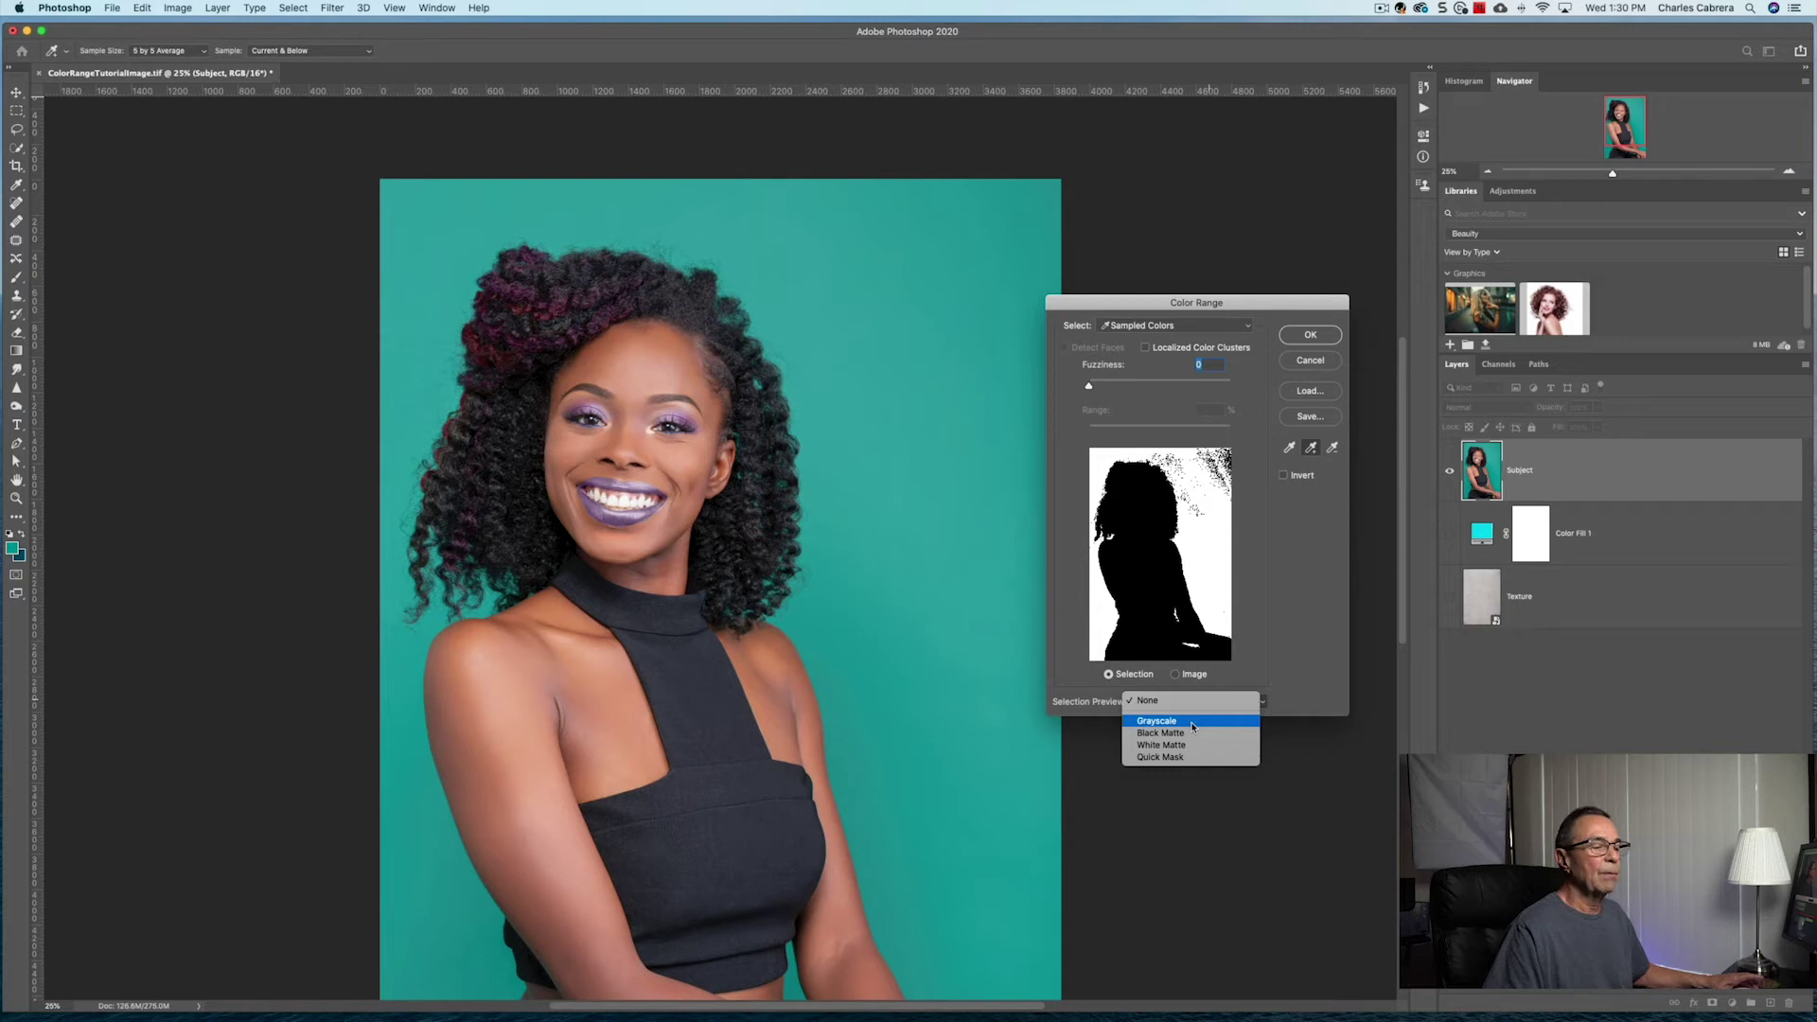
pyautogui.click(1192, 724)
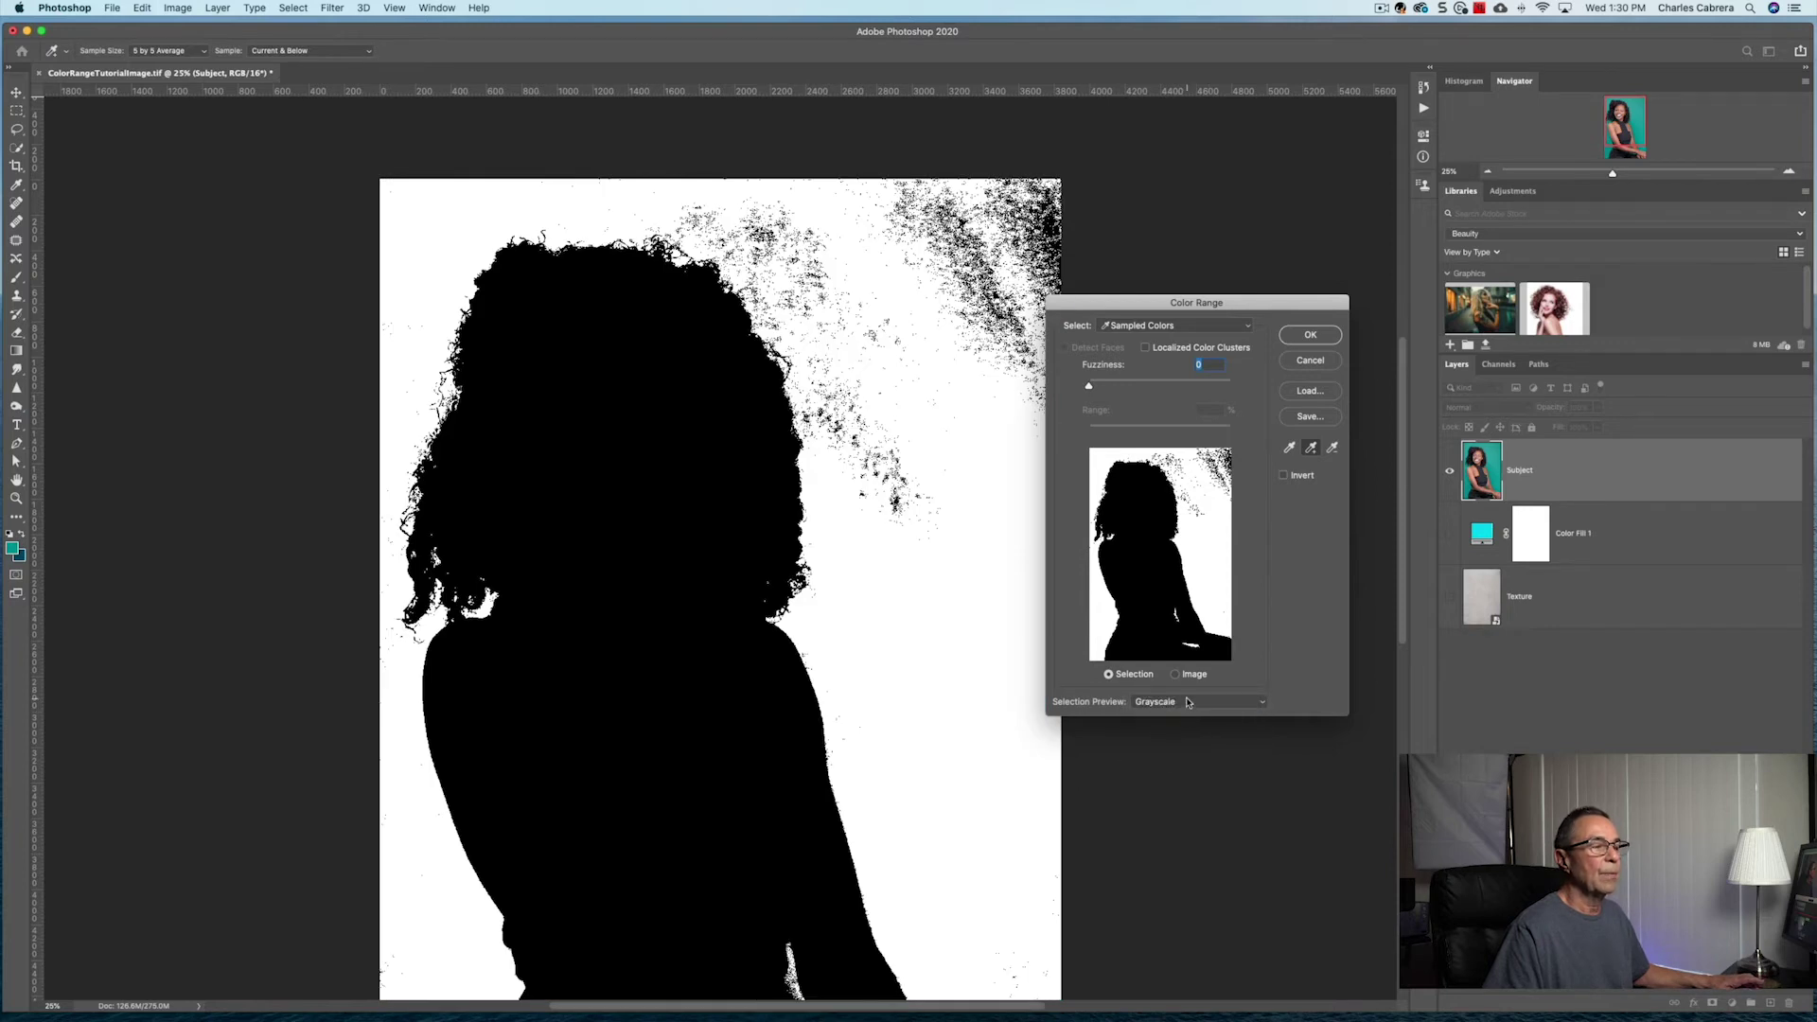
pyautogui.click(1187, 702)
pyautogui.click(1174, 711)
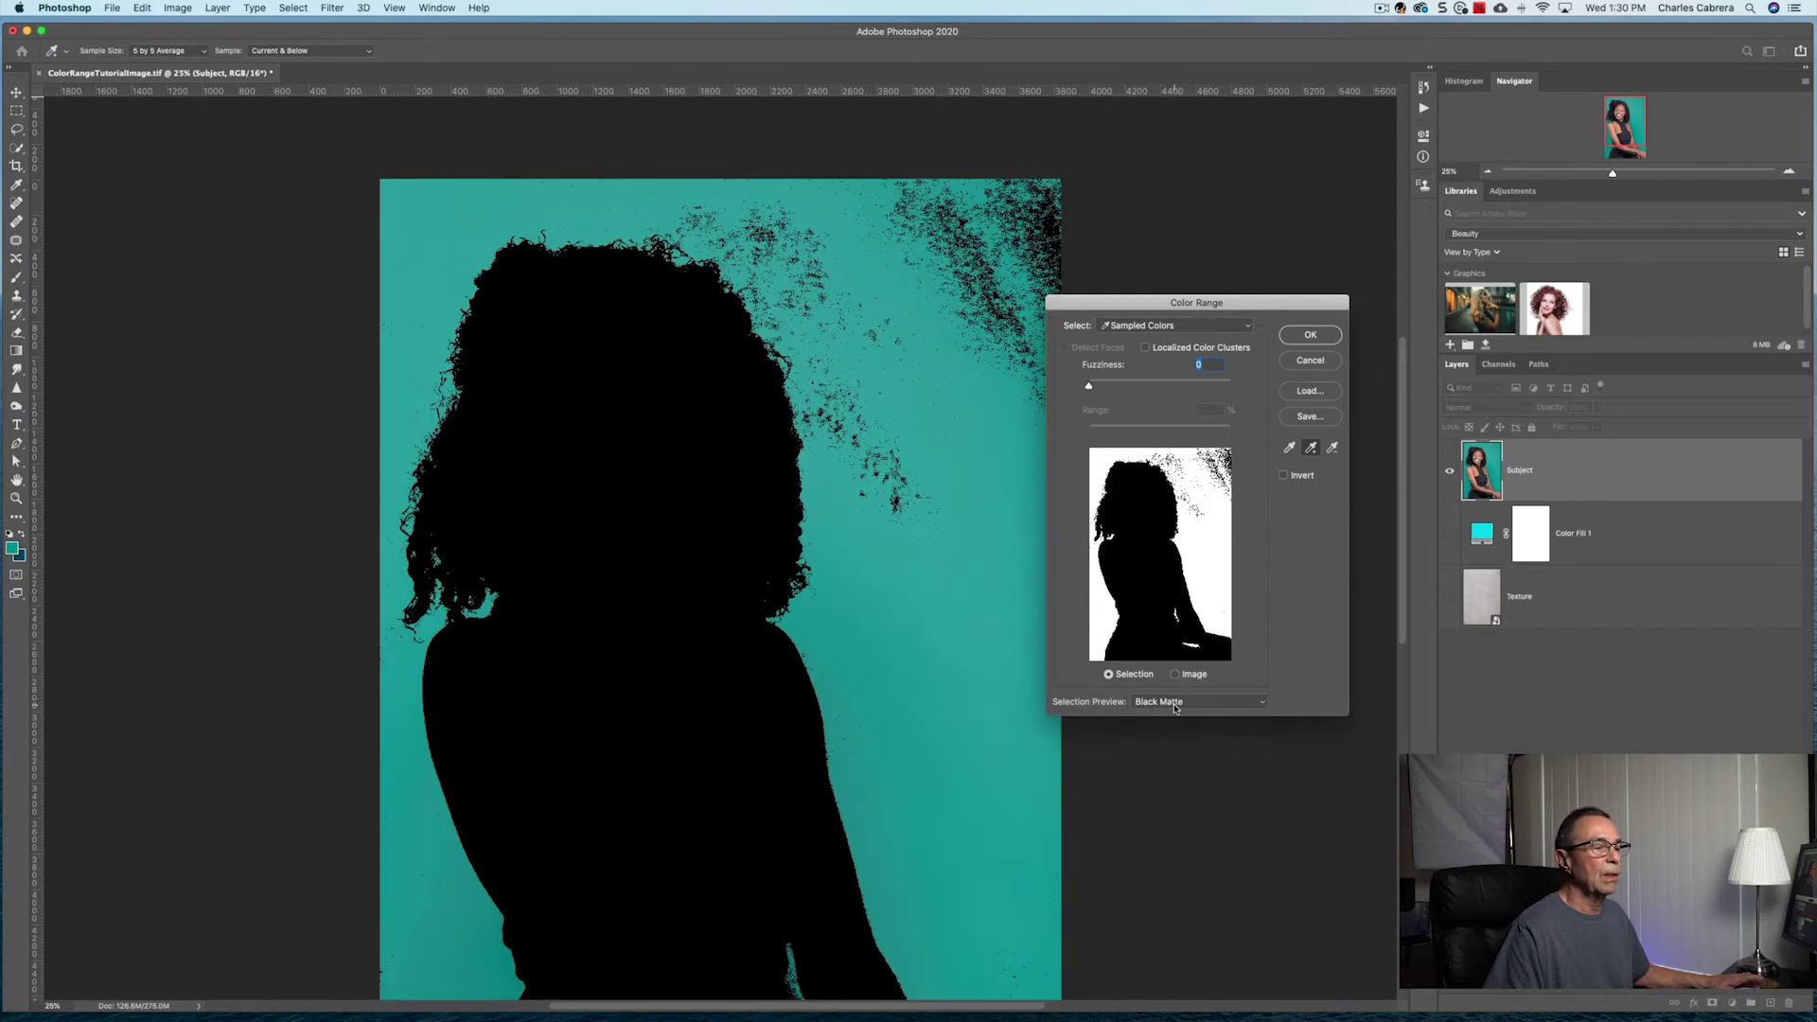
pyautogui.click(1174, 707)
pyautogui.click(1174, 711)
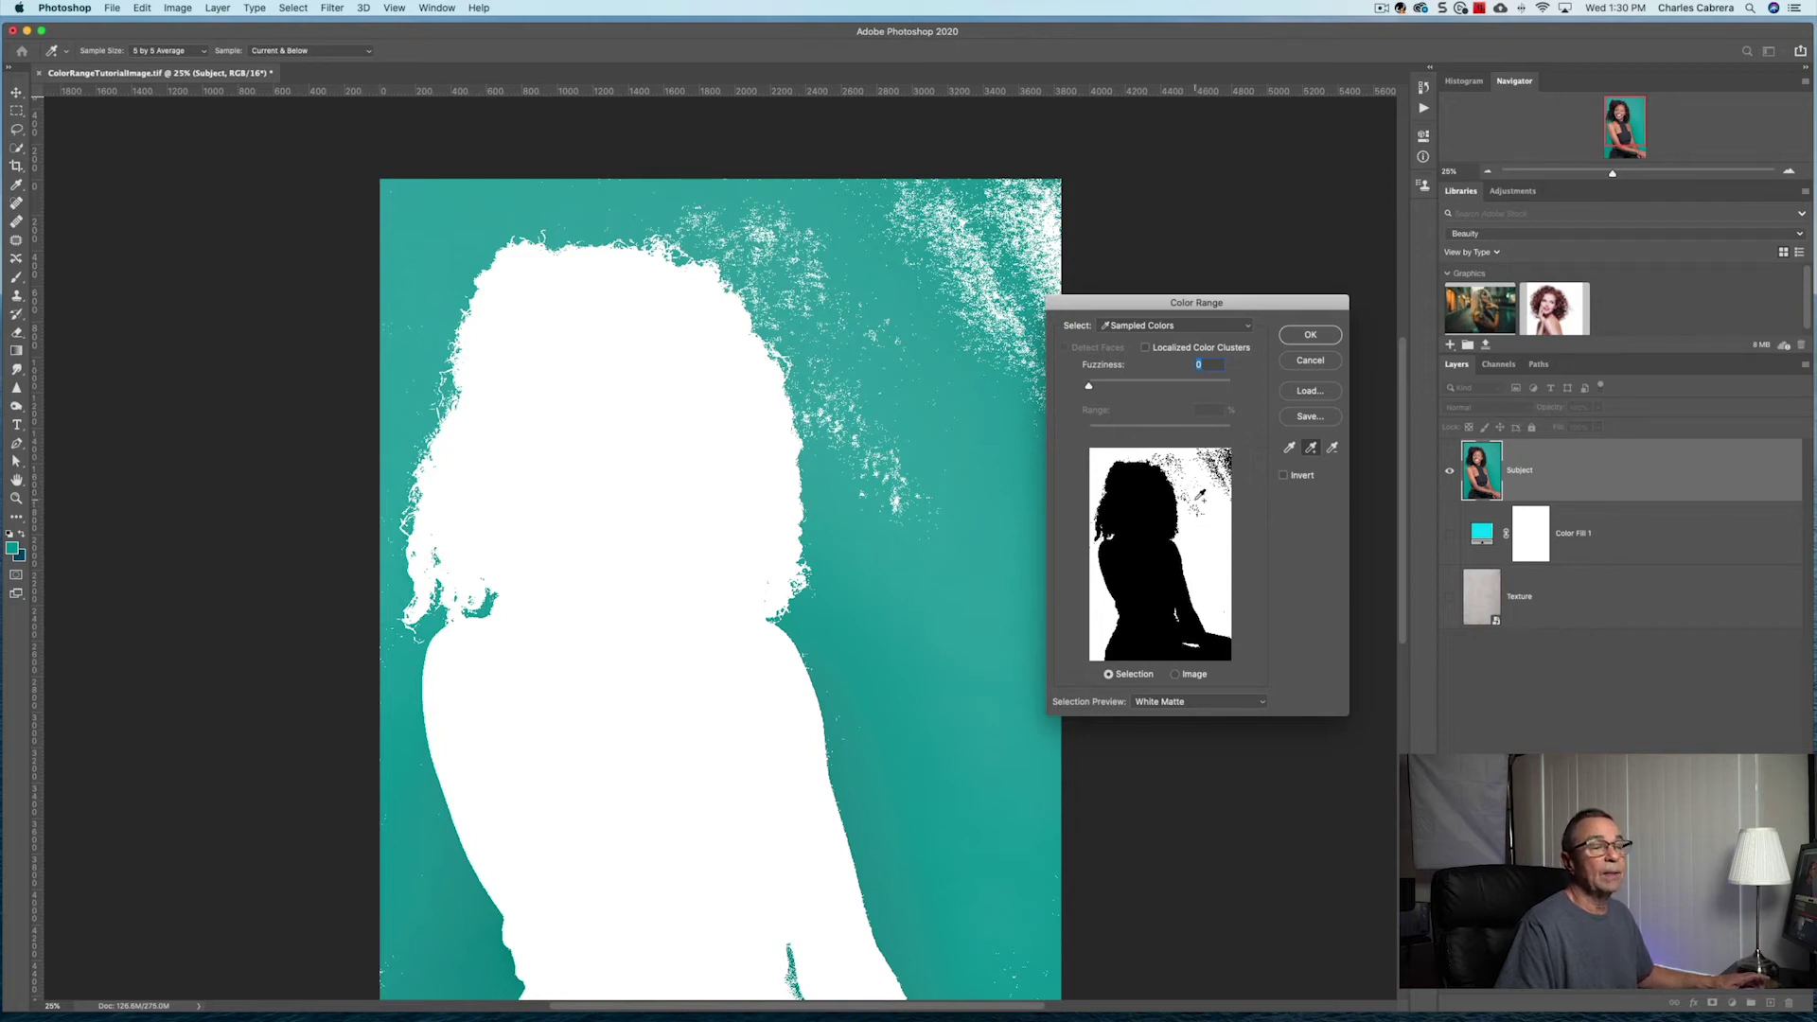
# Turn on Invert and set Fuzziness to 46, zooming in to check the hair edges
pyautogui.click(1285, 476)
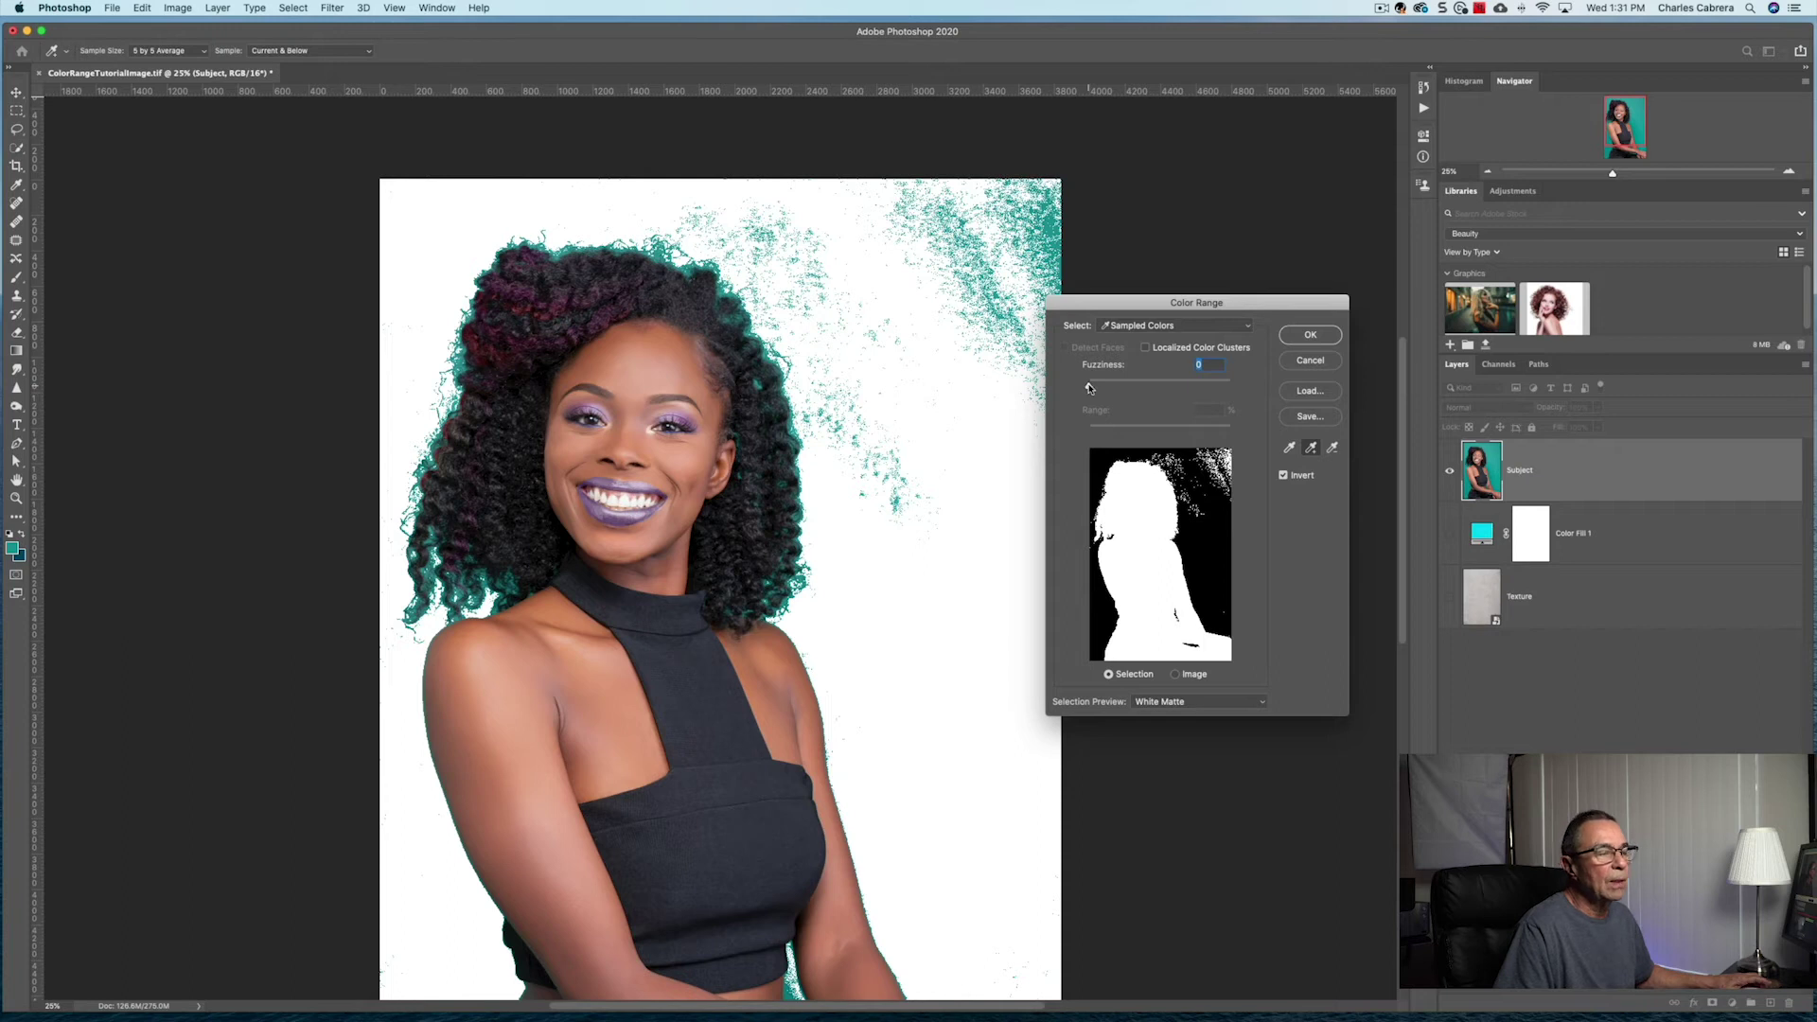
pyautogui.moveTo(1090, 387); pyautogui.dragTo(1128, 388)
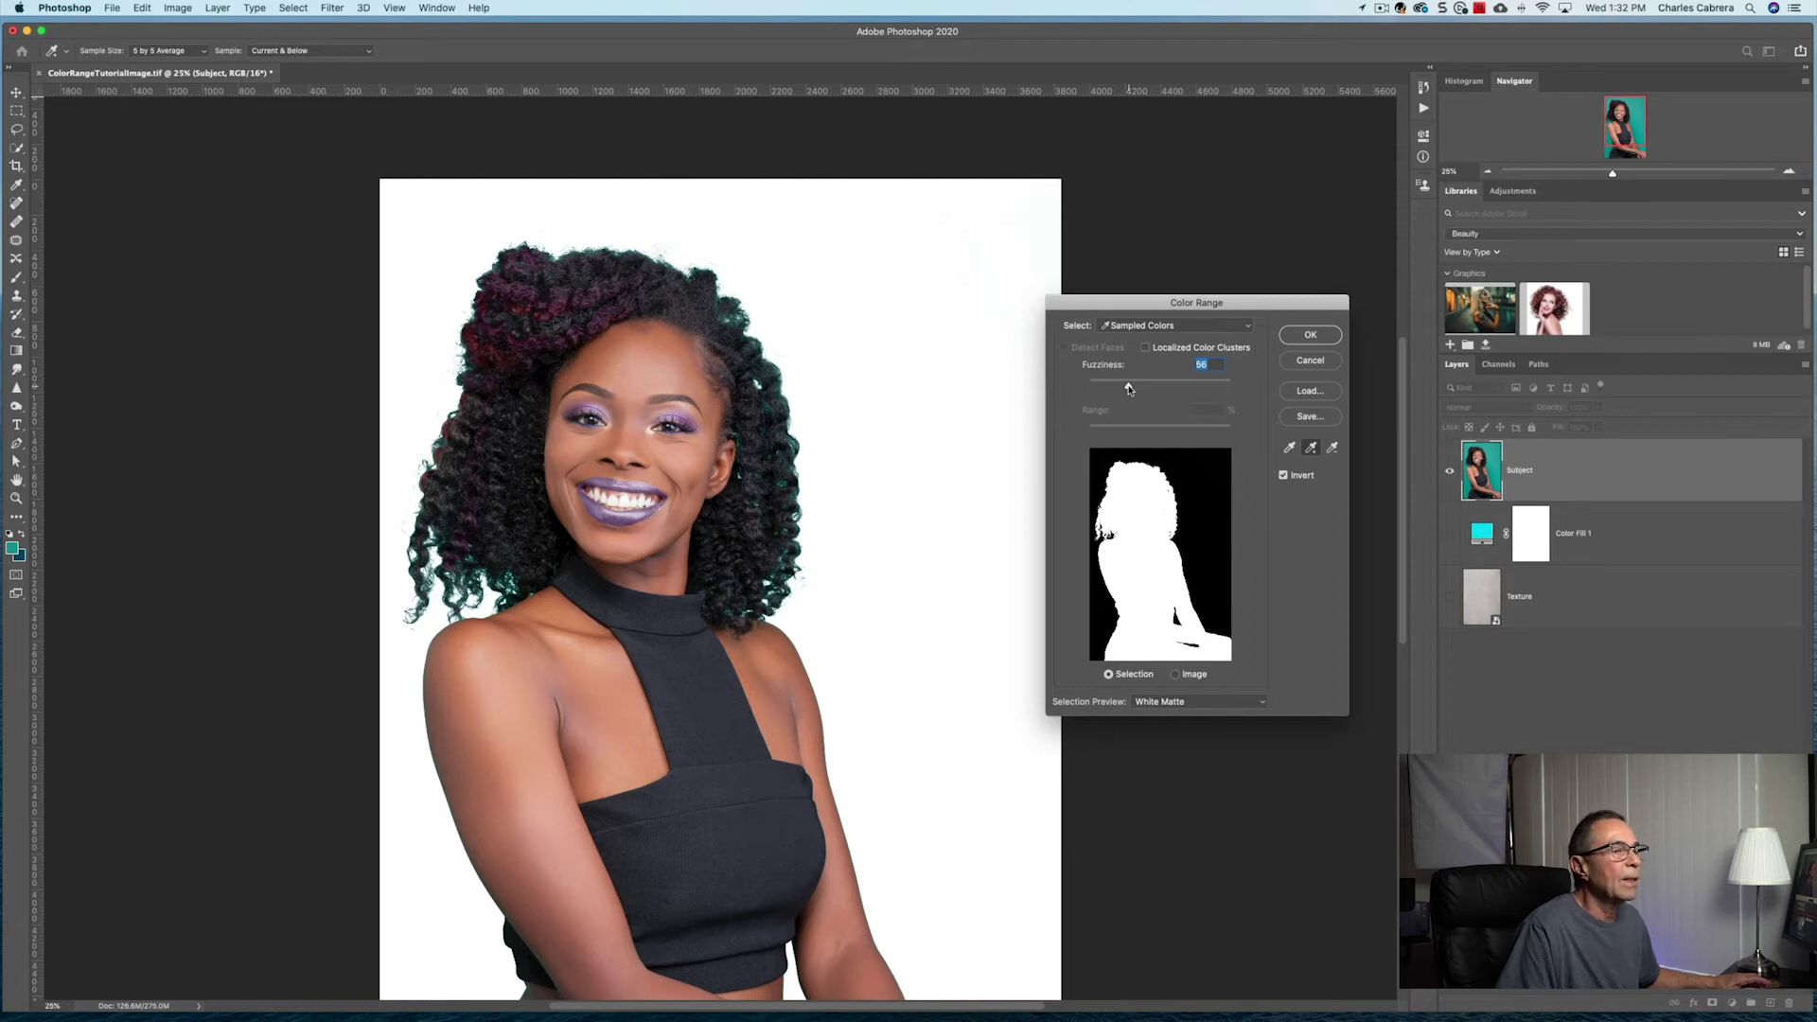
pyautogui.moveTo(1128, 388); pyautogui.dragTo(1122, 388)
pyautogui.press('super+equal')
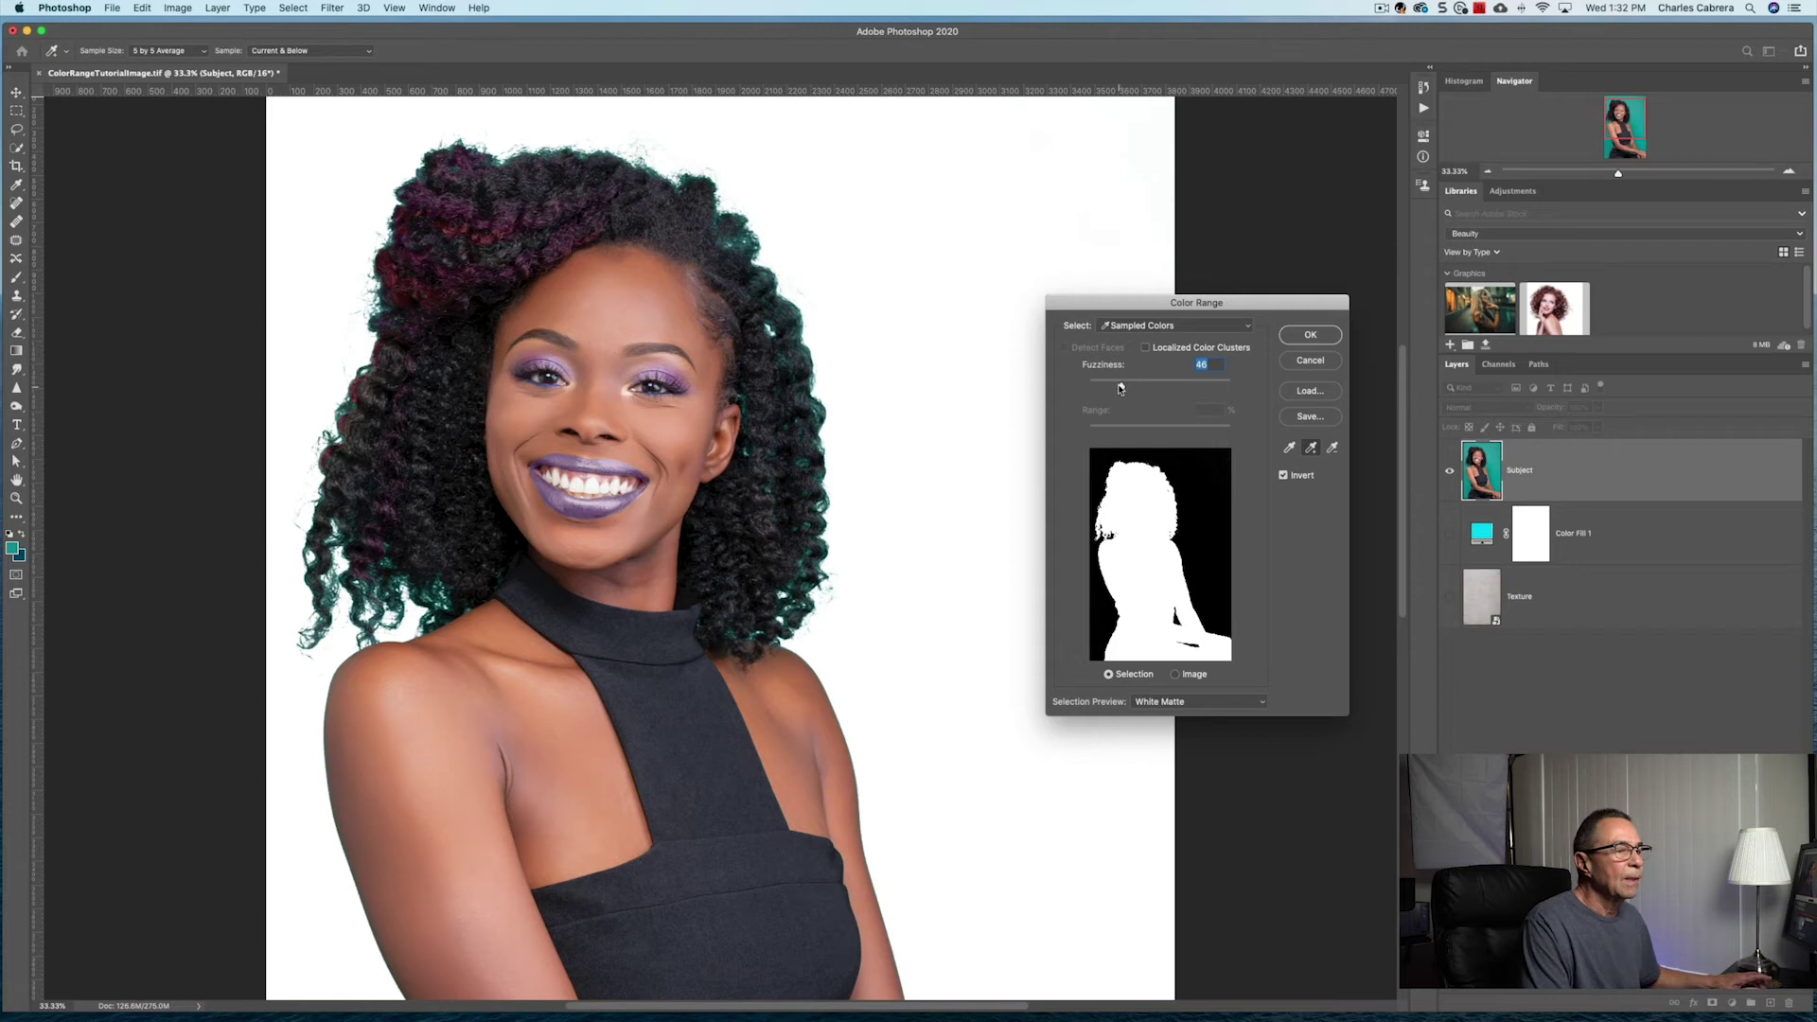
# Accept the Color Range selection and turn it into a layer mask on the Subject layer
pyautogui.click(1306, 335)
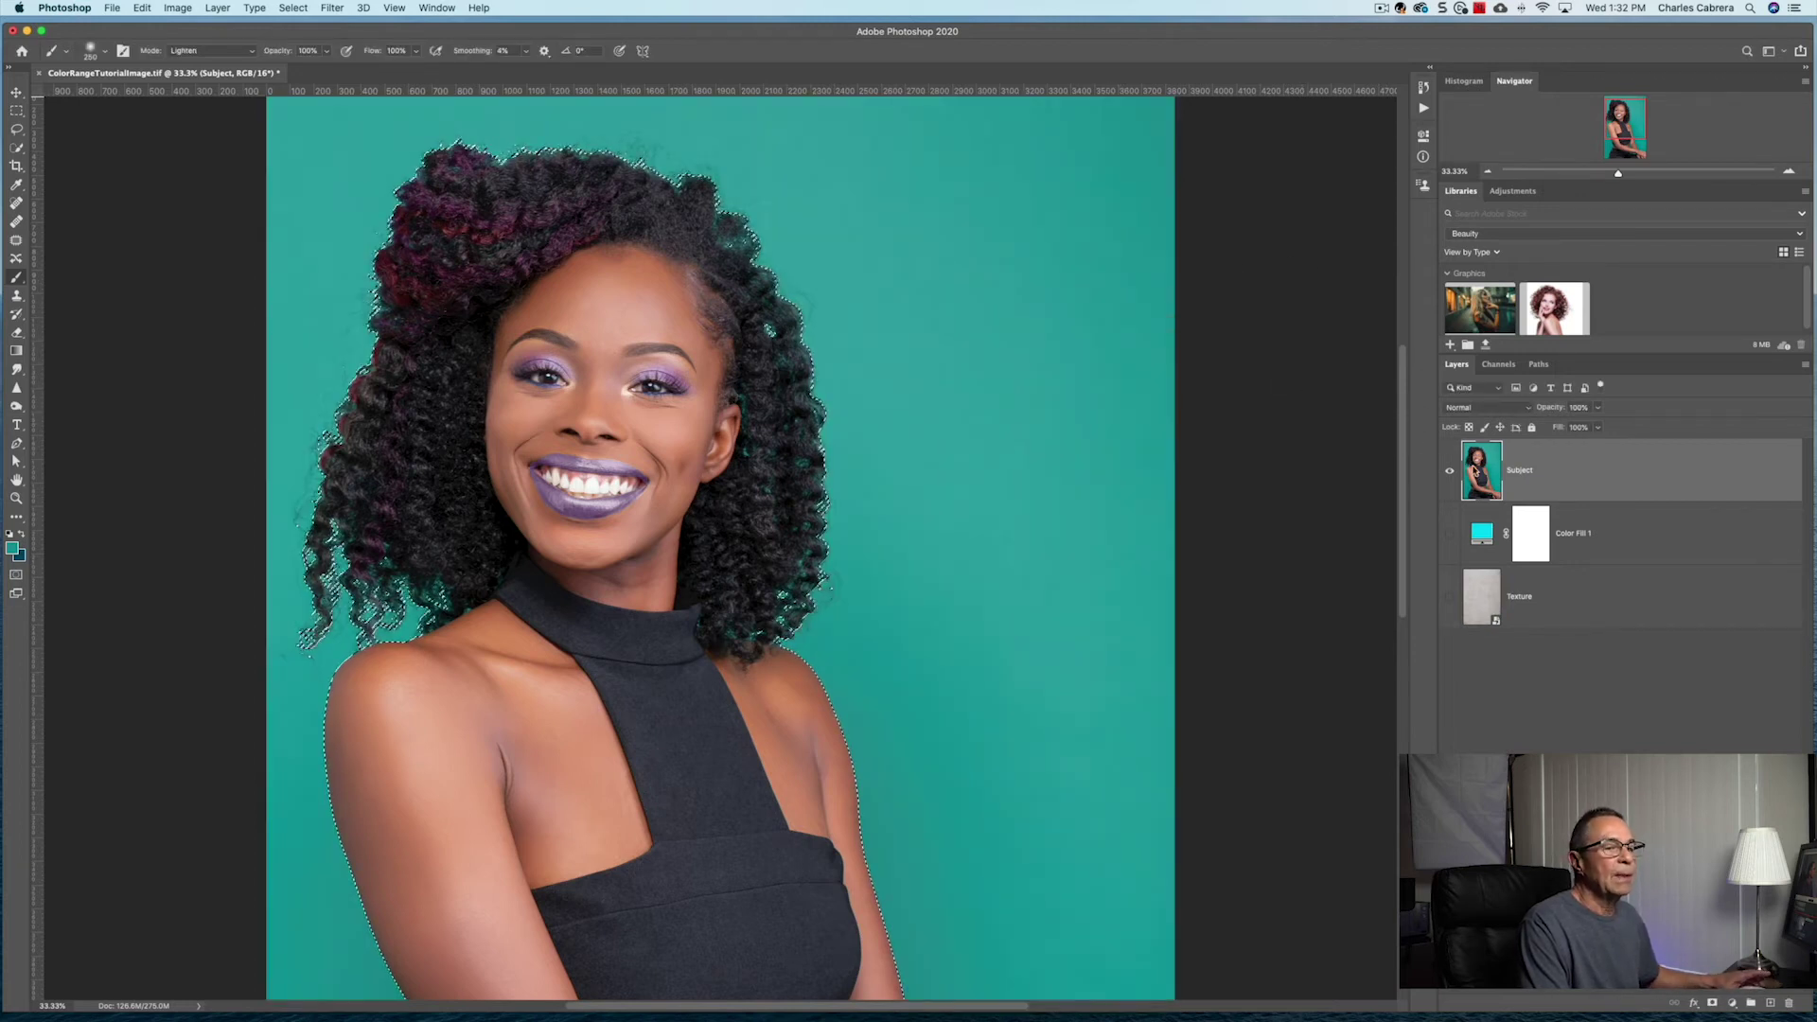
pyautogui.click(1713, 1004)
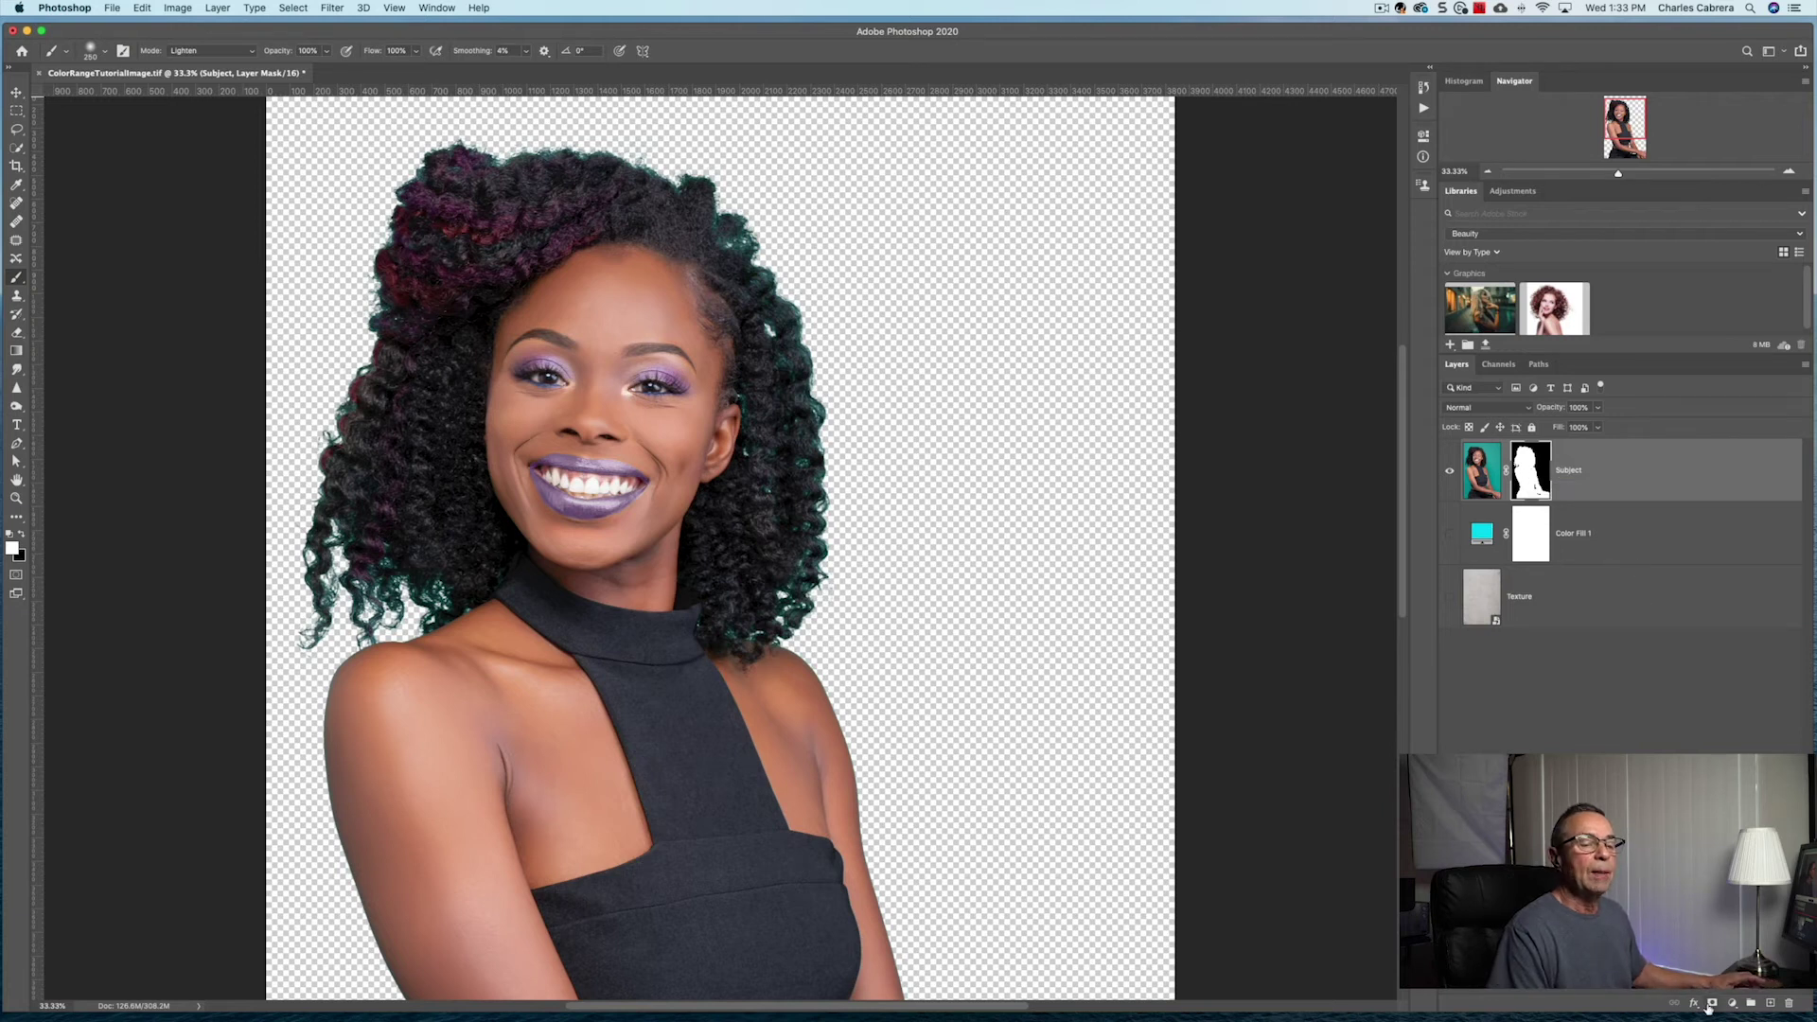
# Add a new layer named 'Color Fringe' and clip it to the Subject layer
pyautogui.click(1770, 1003)
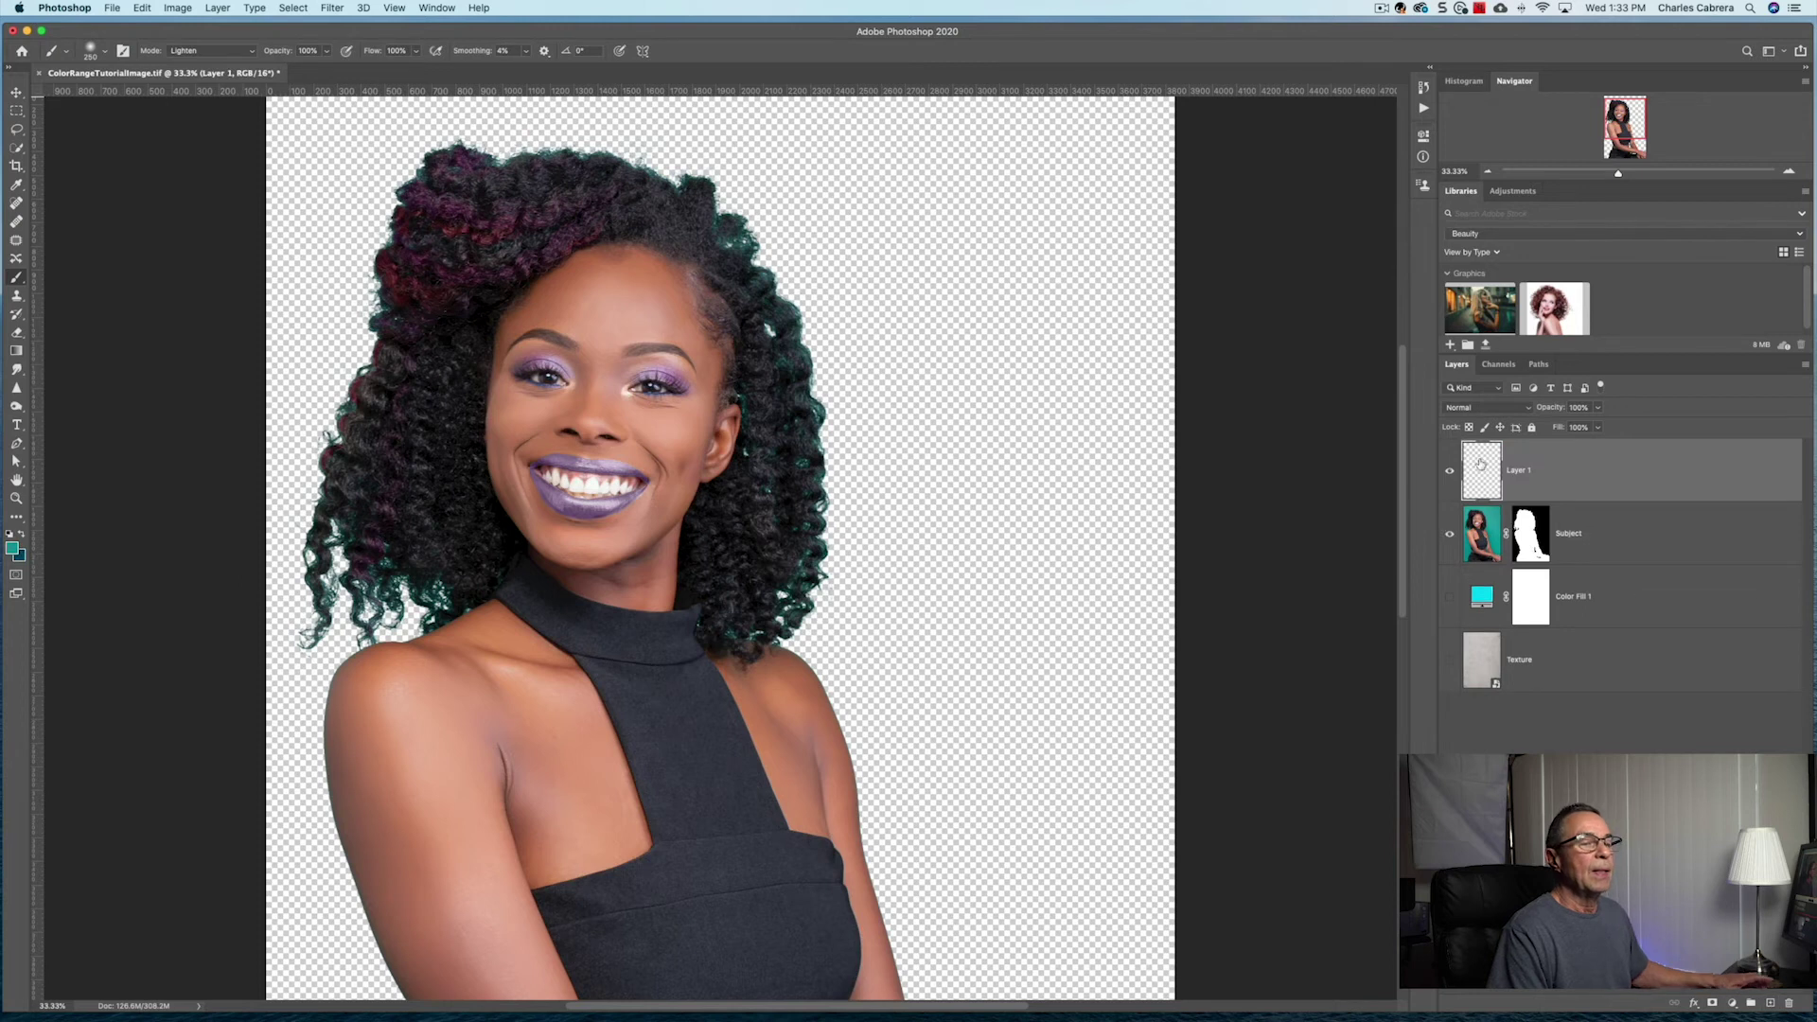
pyautogui.write('Color Fringe')
pyautogui.press('Return')
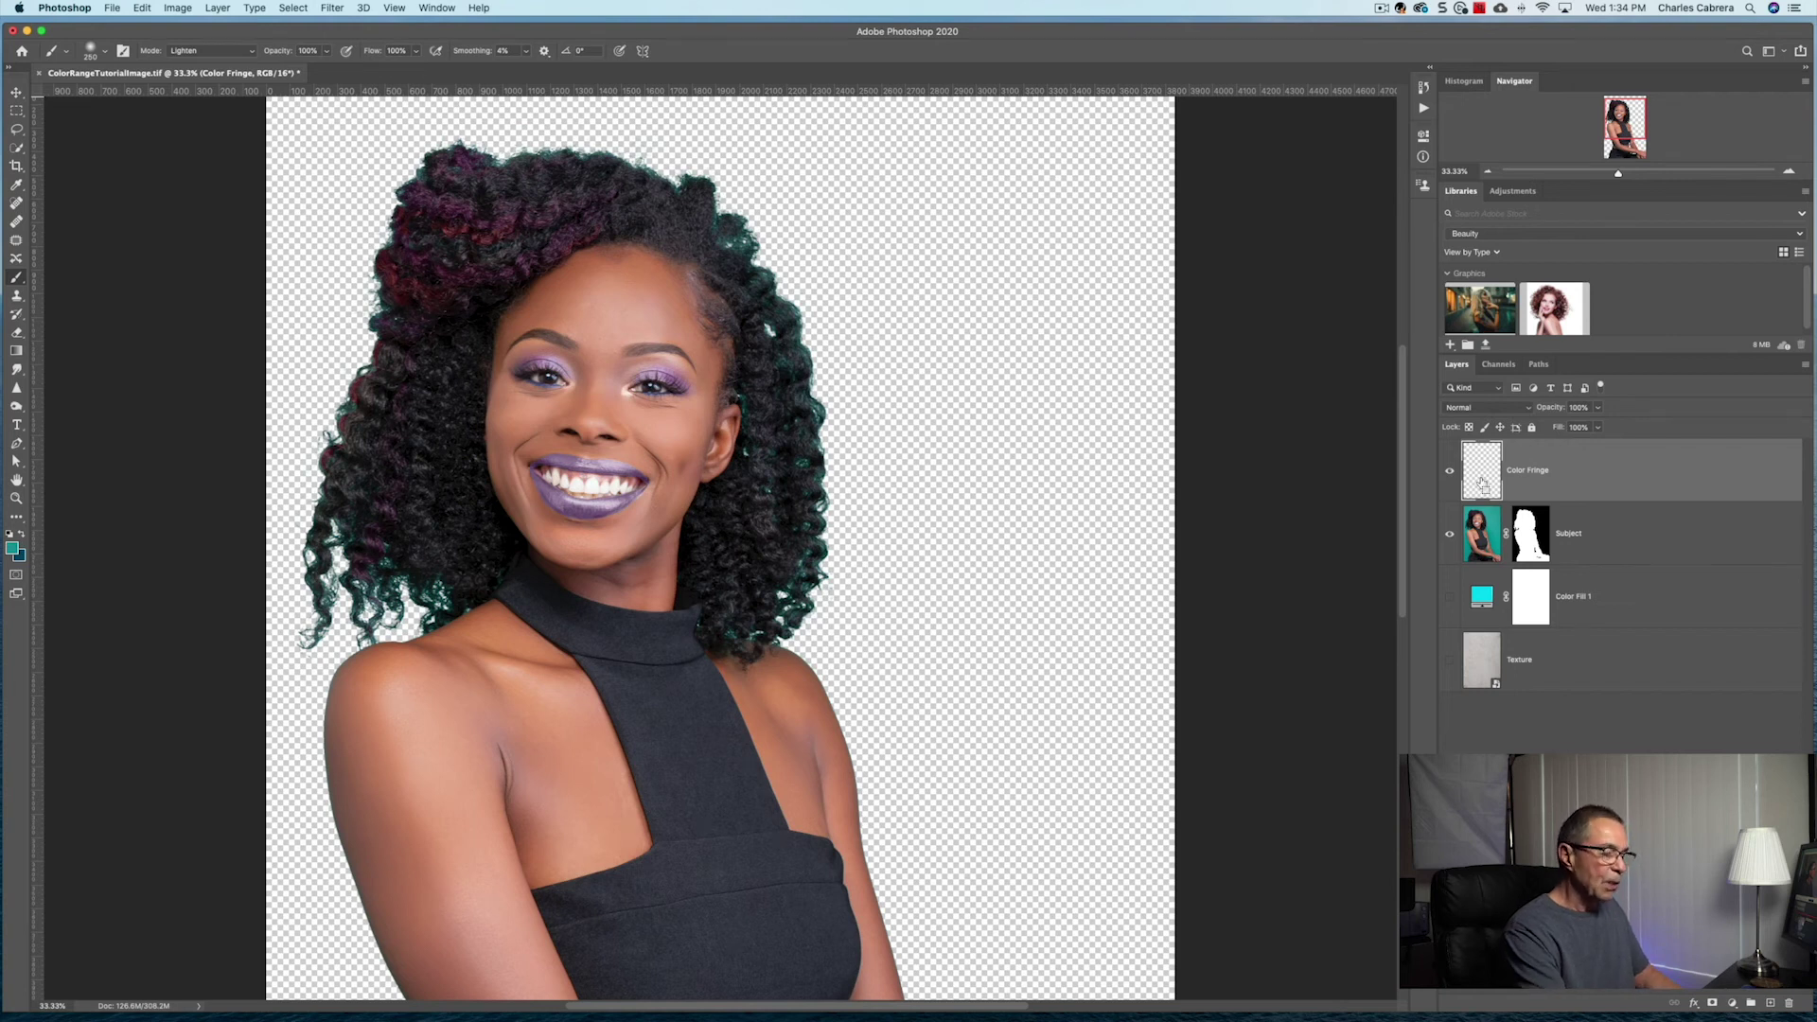
pyautogui.press('super+alt+g')
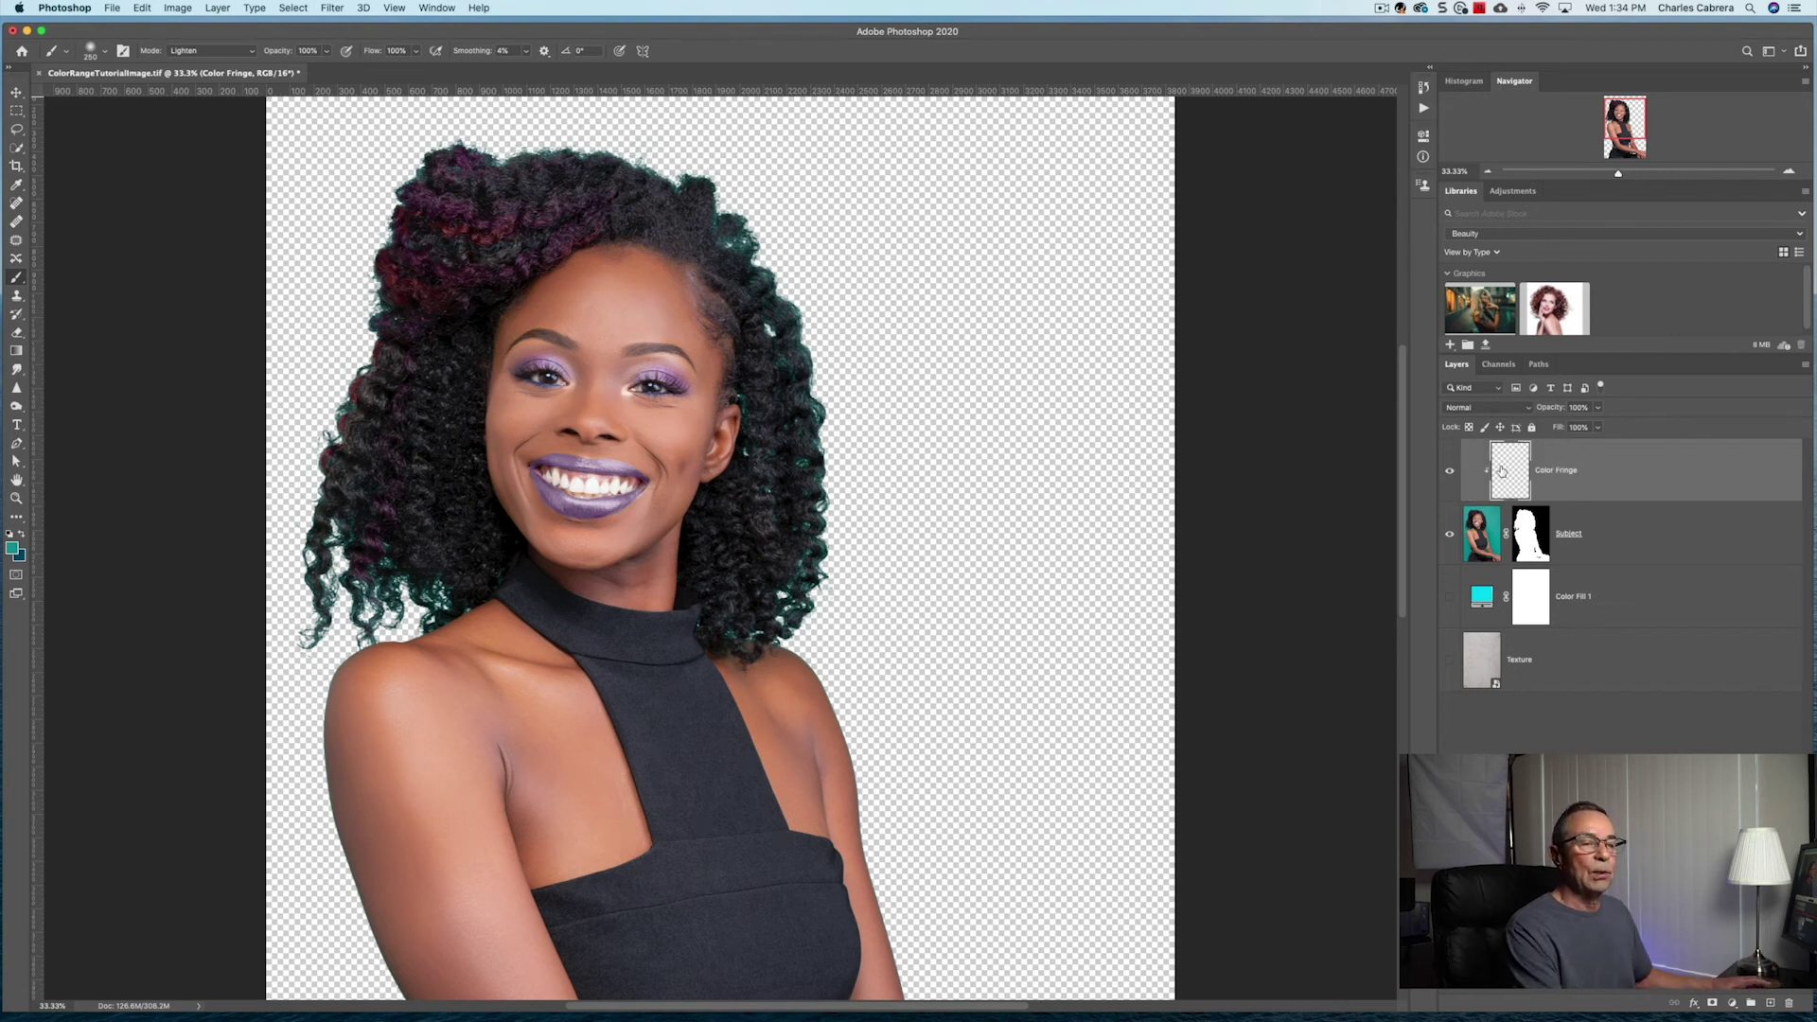
pyautogui.click(1488, 408)
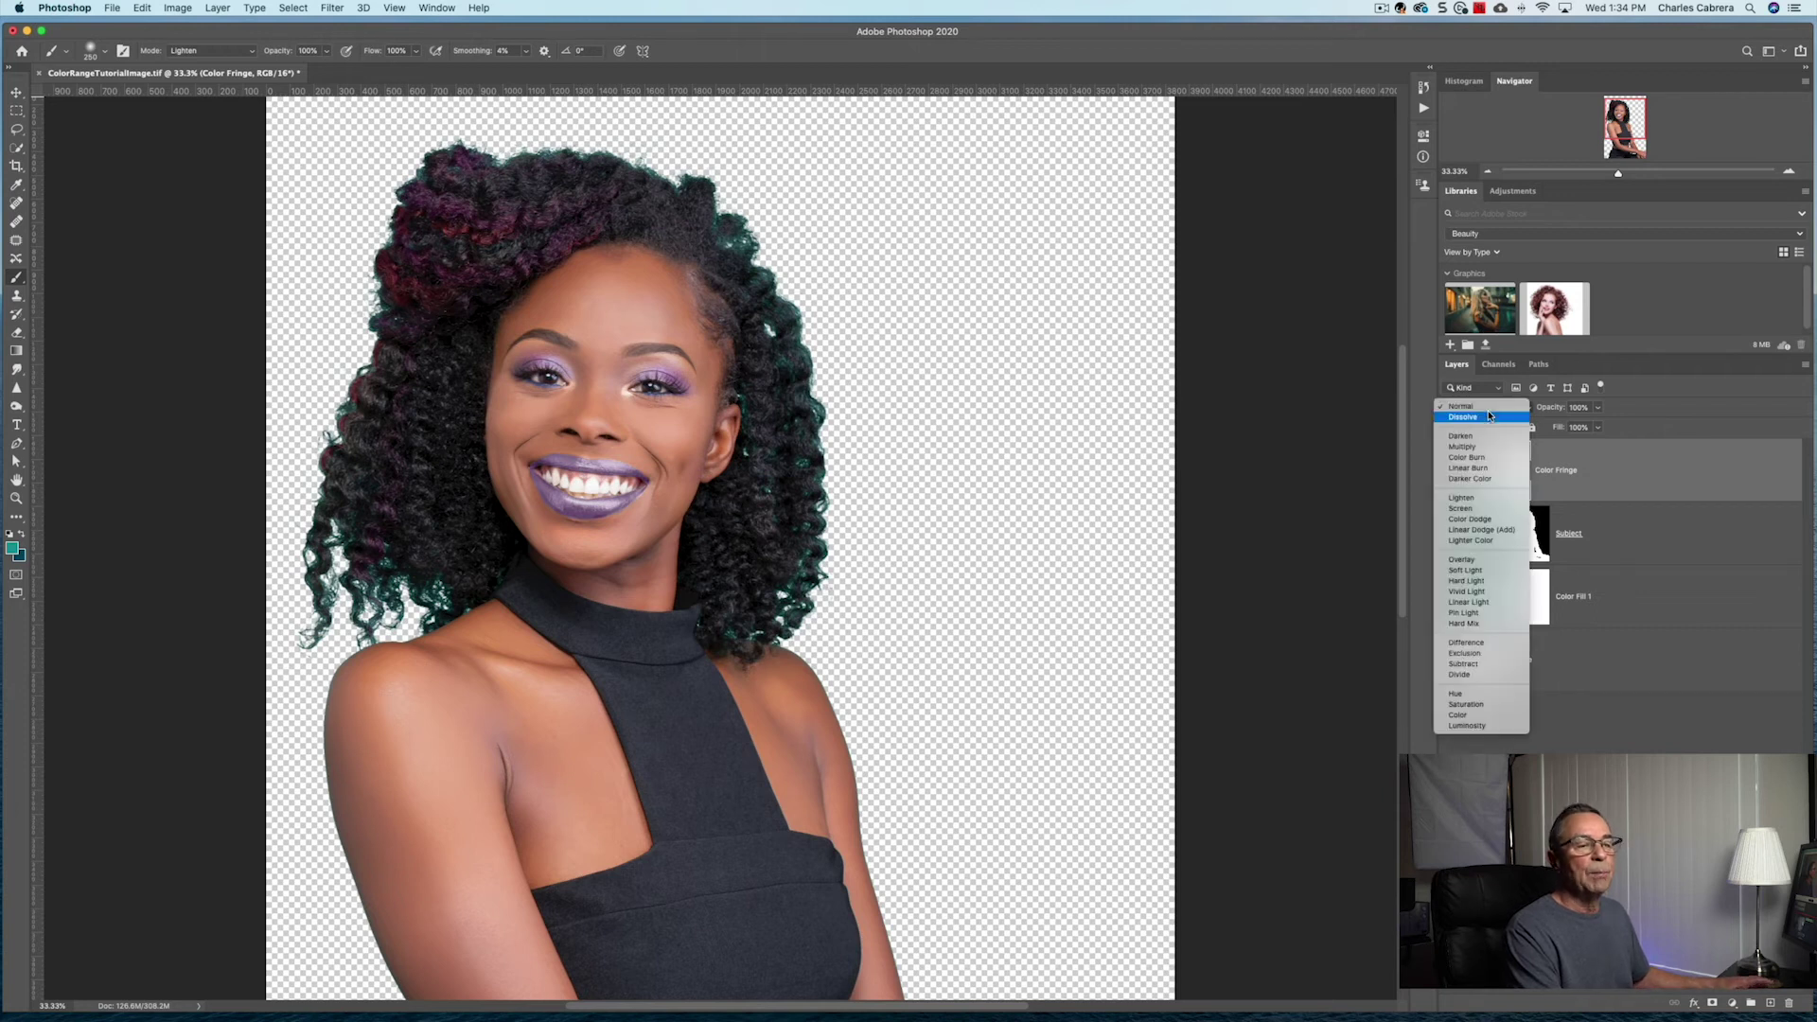
# Set the Color Fringe layer's blend mode to Color
pyautogui.click(1483, 717)
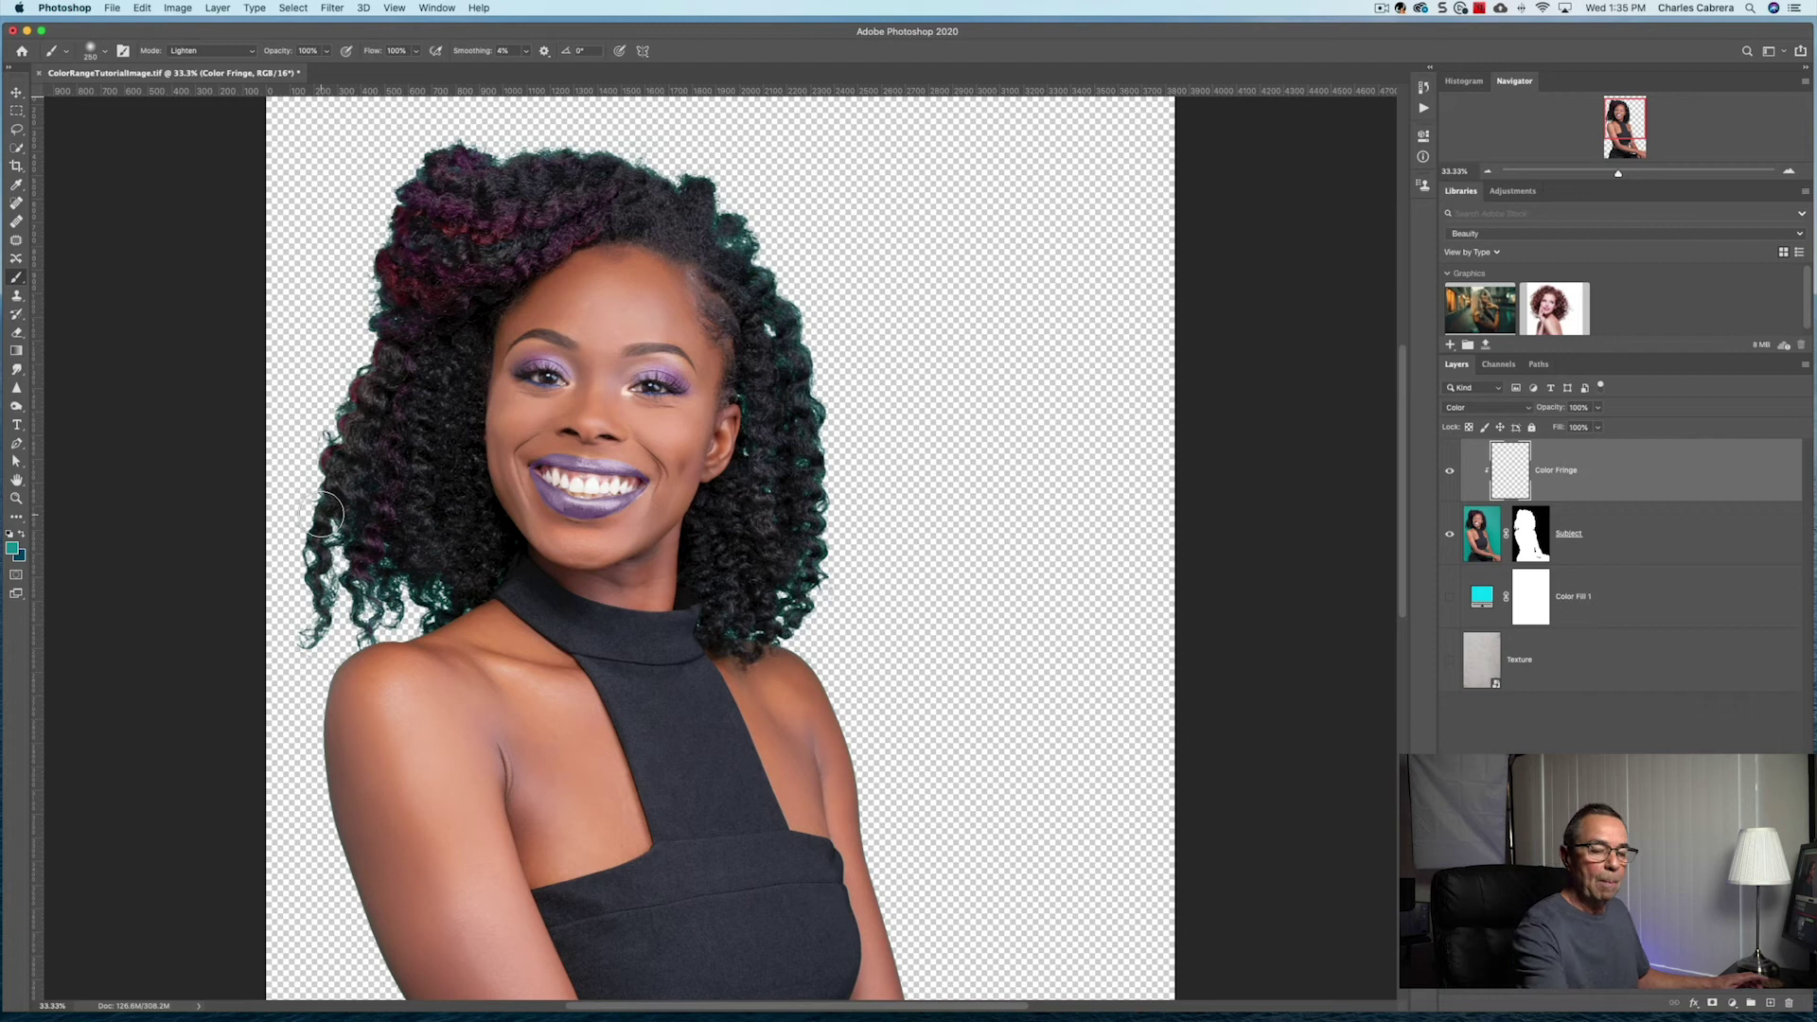
pyautogui.click(17, 184)
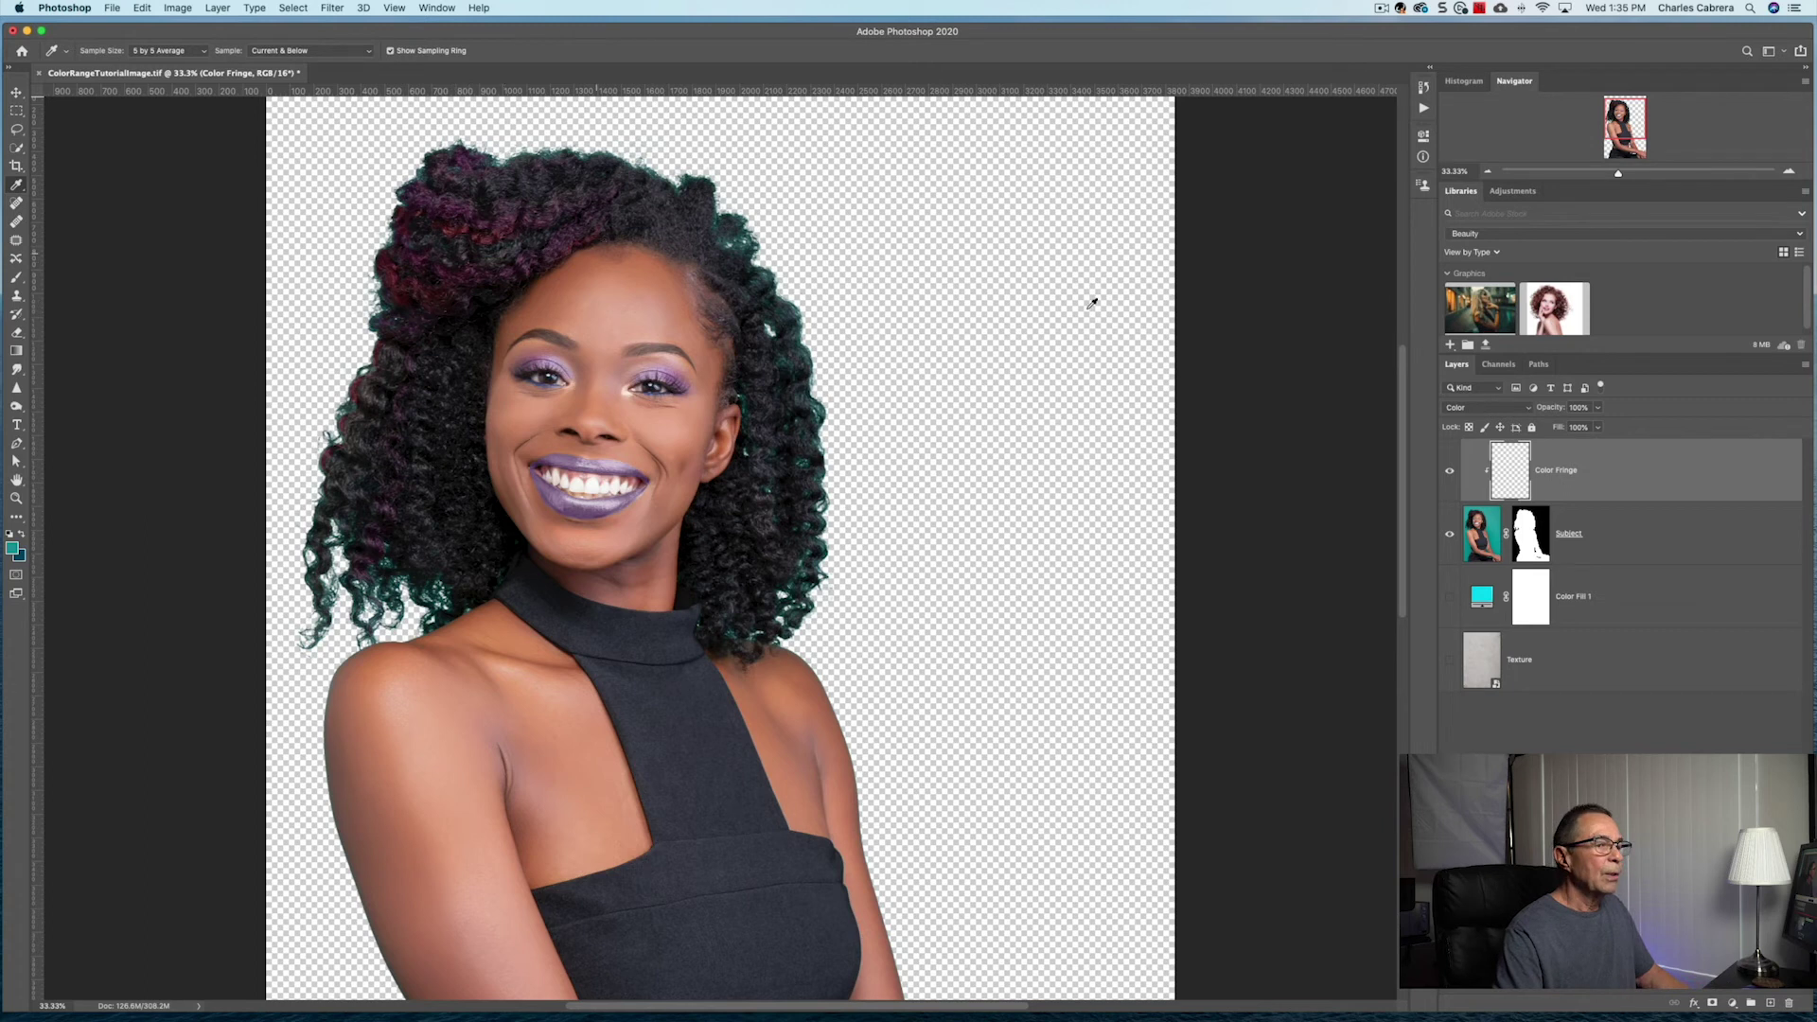
# Sample the maroon hair colour and try a stroke down the left hair, then undo it
pyautogui.press('b')
pyautogui.keyDown('alt'); pyautogui.click(388, 263); pyautogui.keyUp('alt')
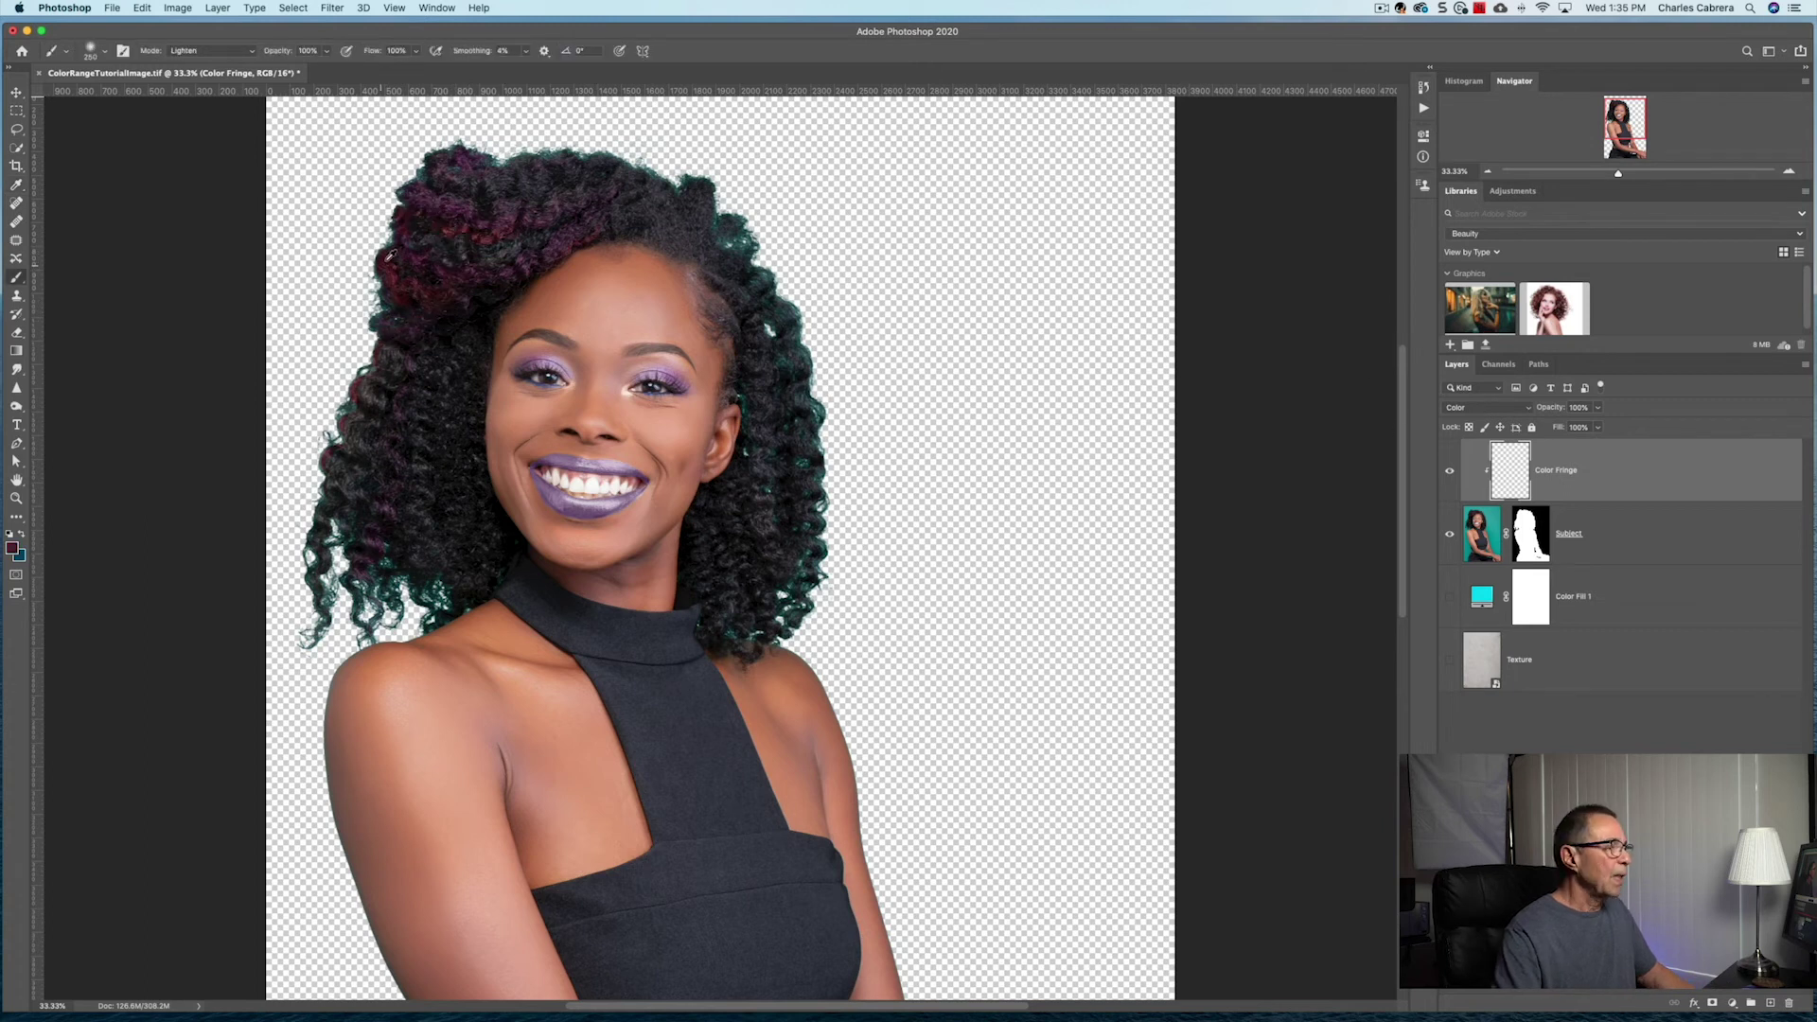
pyautogui.click(388, 257)
pyautogui.moveTo(383, 352)
pyautogui.mouseDown()
pyautogui.moveTo(355, 515)
pyautogui.moveTo(469, 567)
pyautogui.moveTo(439, 605)
pyautogui.moveTo(385, 608)
pyautogui.moveTo(402, 561)
pyautogui.moveTo(383, 626)
pyautogui.moveTo(394, 498)
pyautogui.mouseUp()
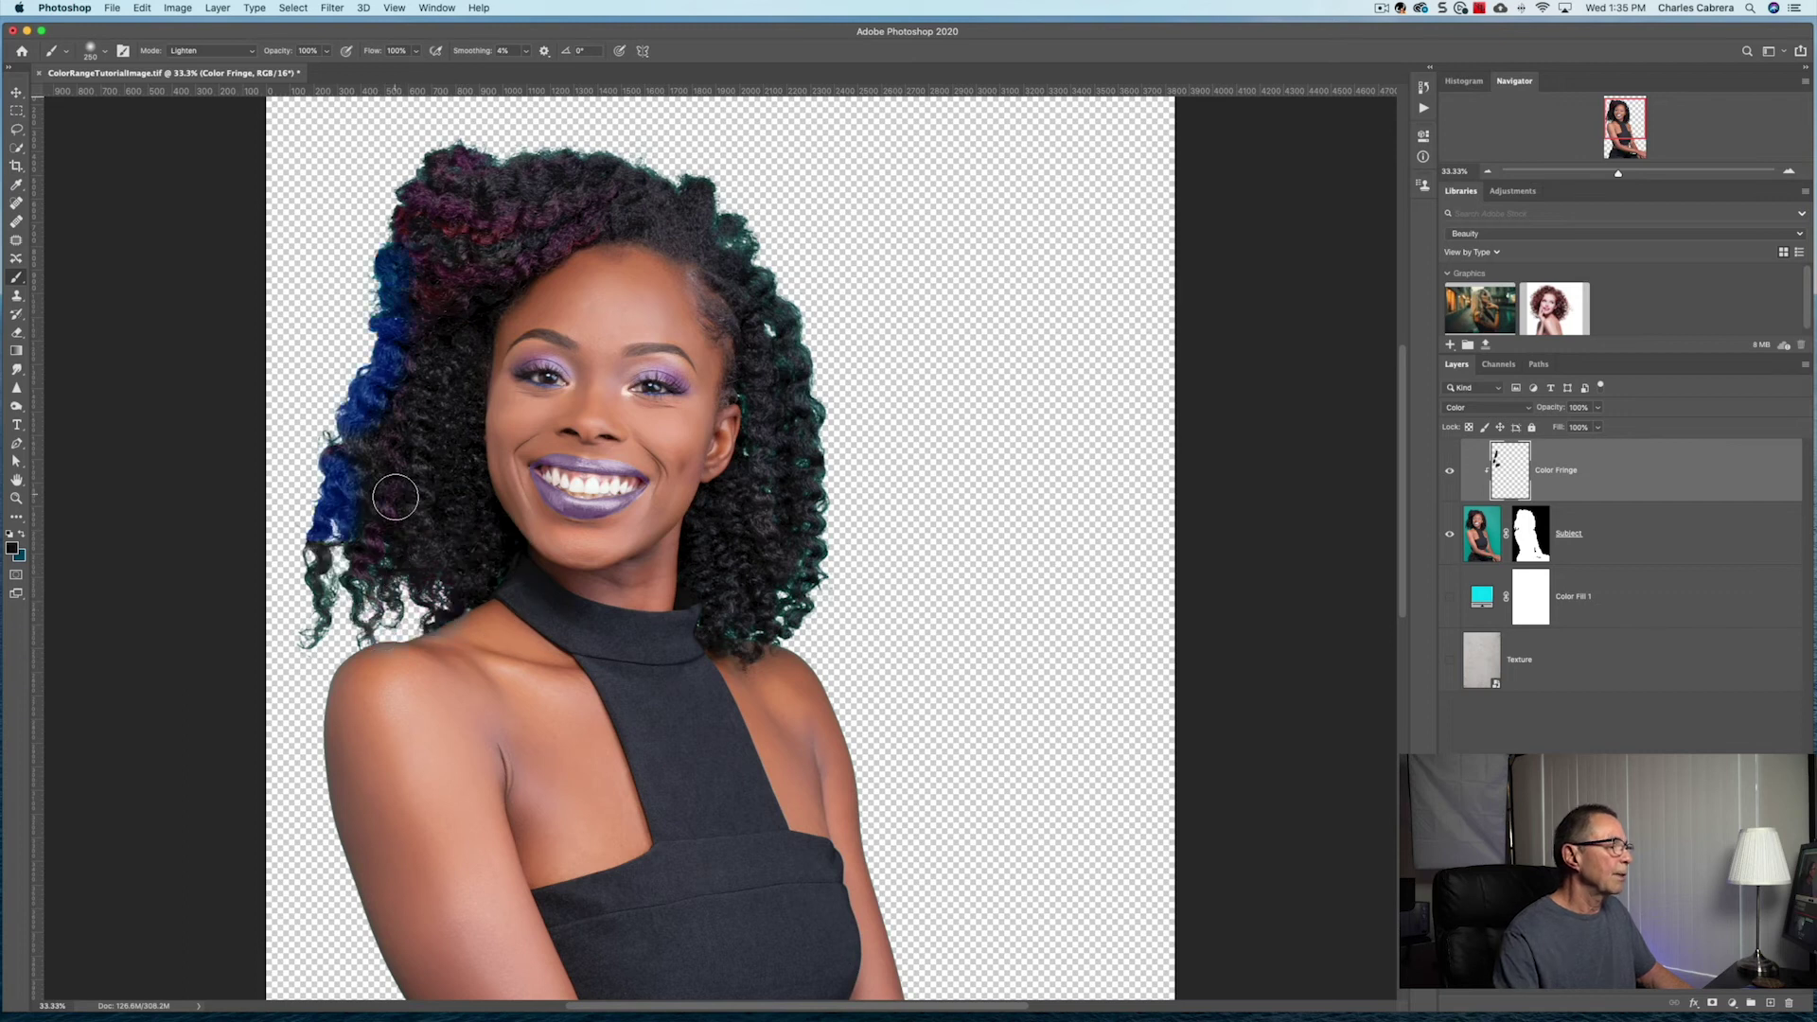
pyautogui.press('super+z')
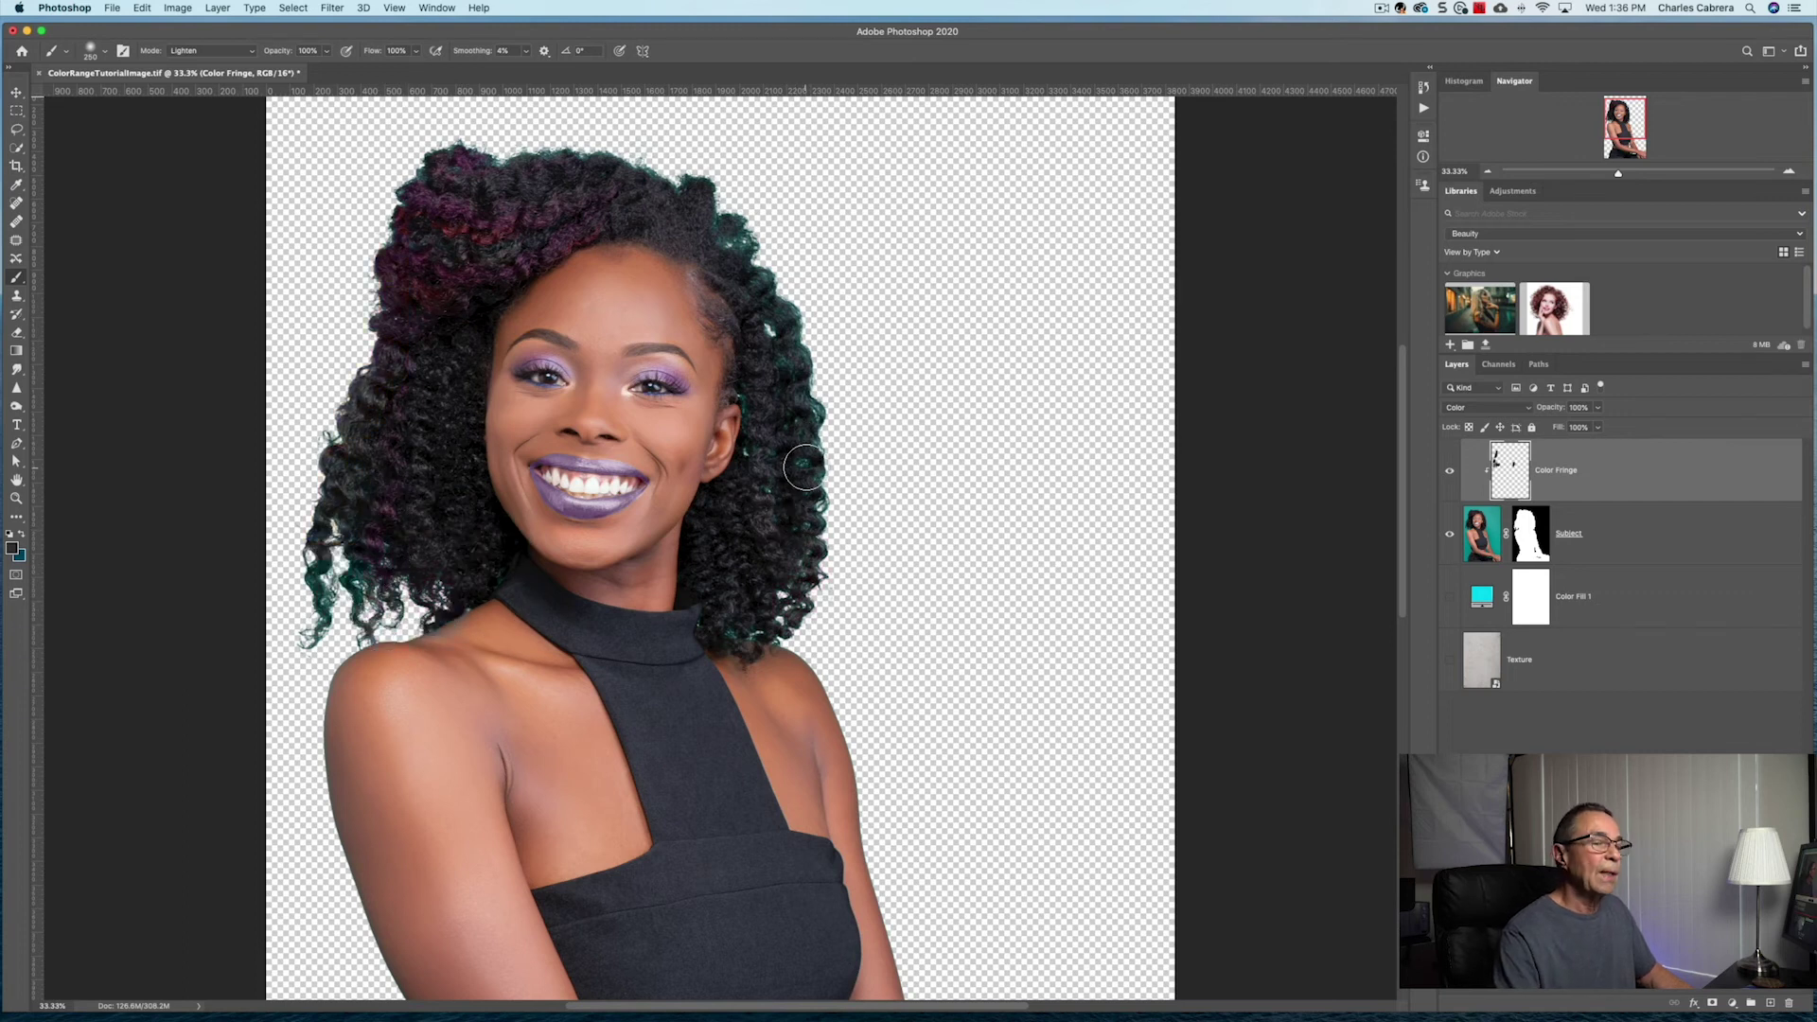
# Paint maroon over the fringing along the right, top and lower-left hair edges
pyautogui.moveTo(803, 468)
pyautogui.mouseDown()
pyautogui.moveTo(805, 520)
pyautogui.moveTo(806, 416)
pyautogui.mouseUp()
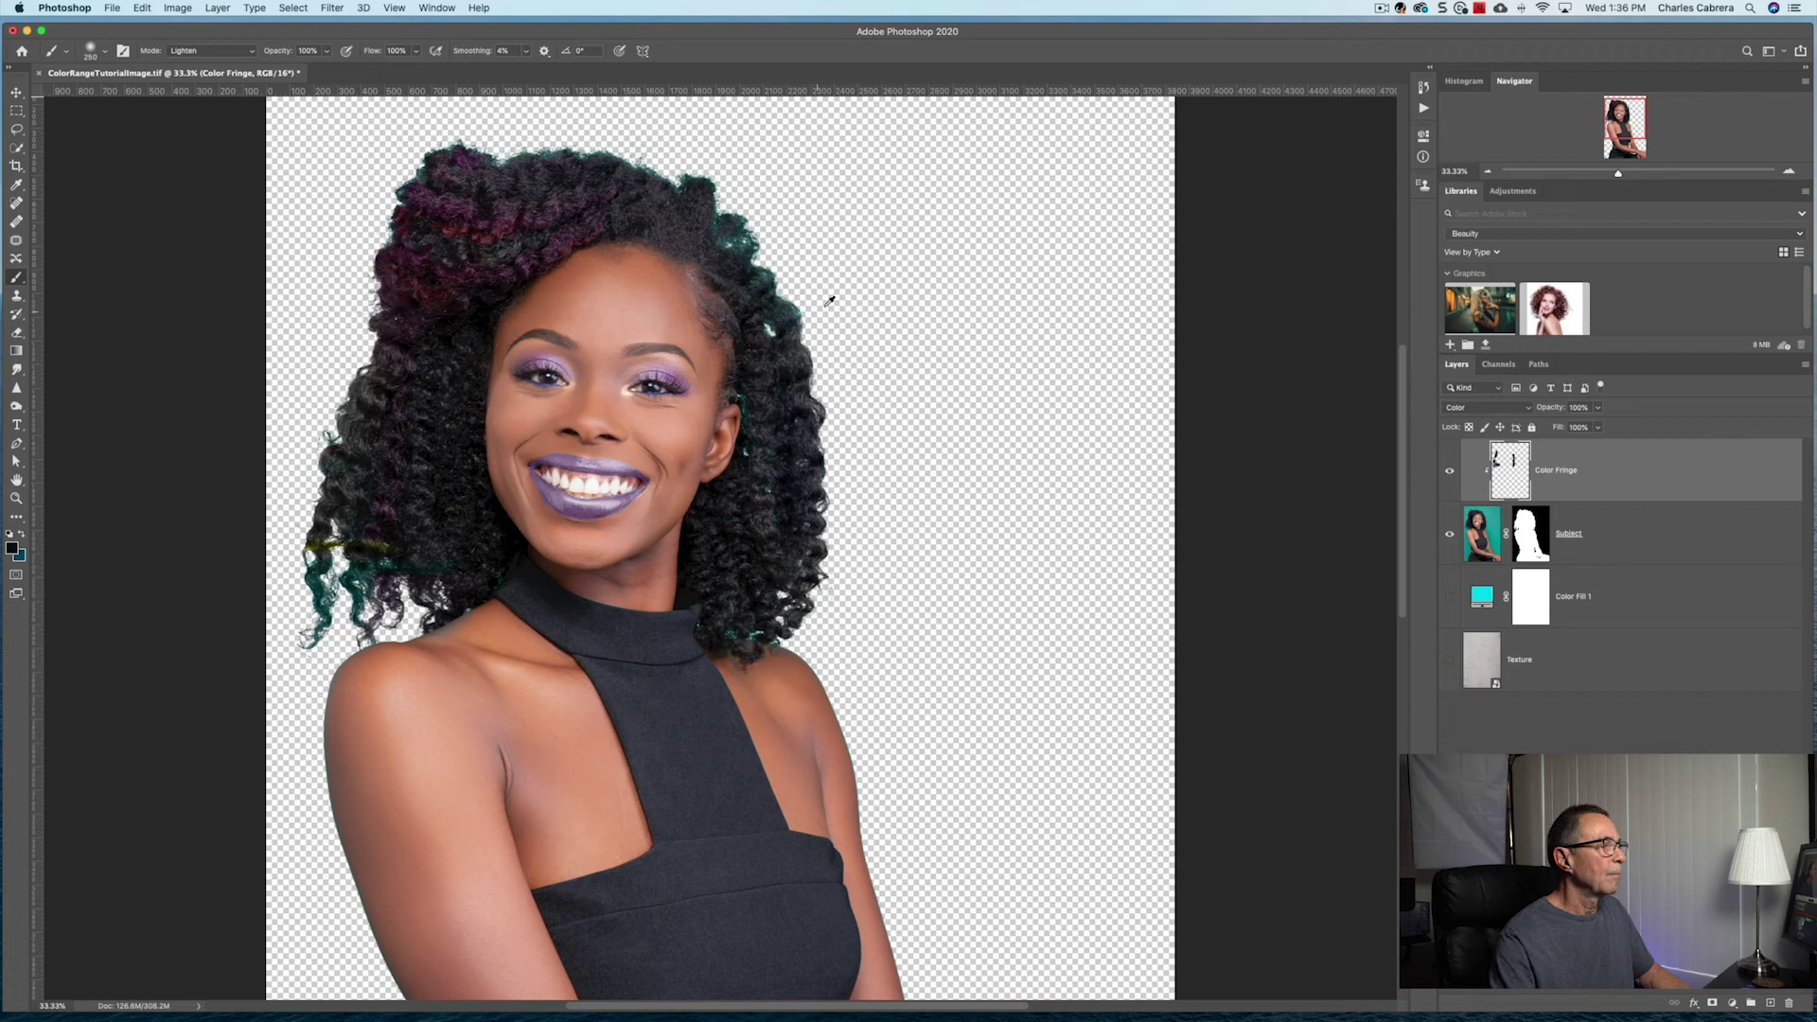
pyautogui.click(770, 305)
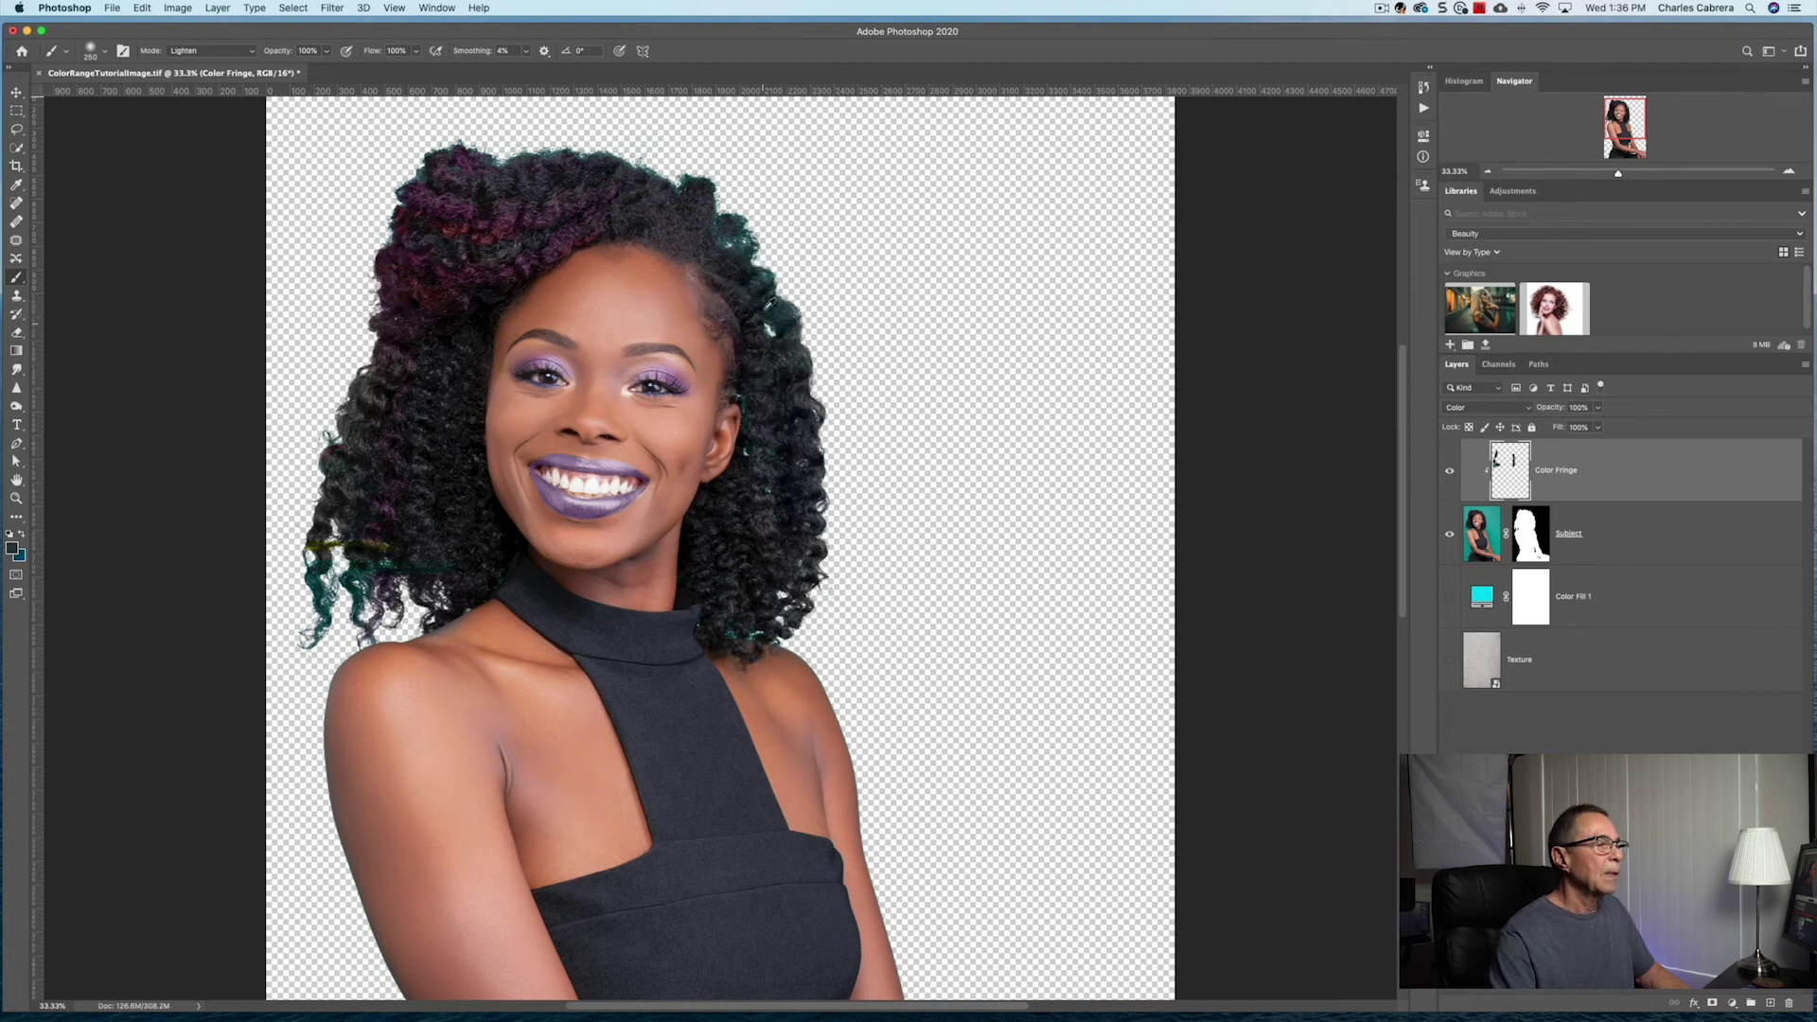
pyautogui.click(764, 280)
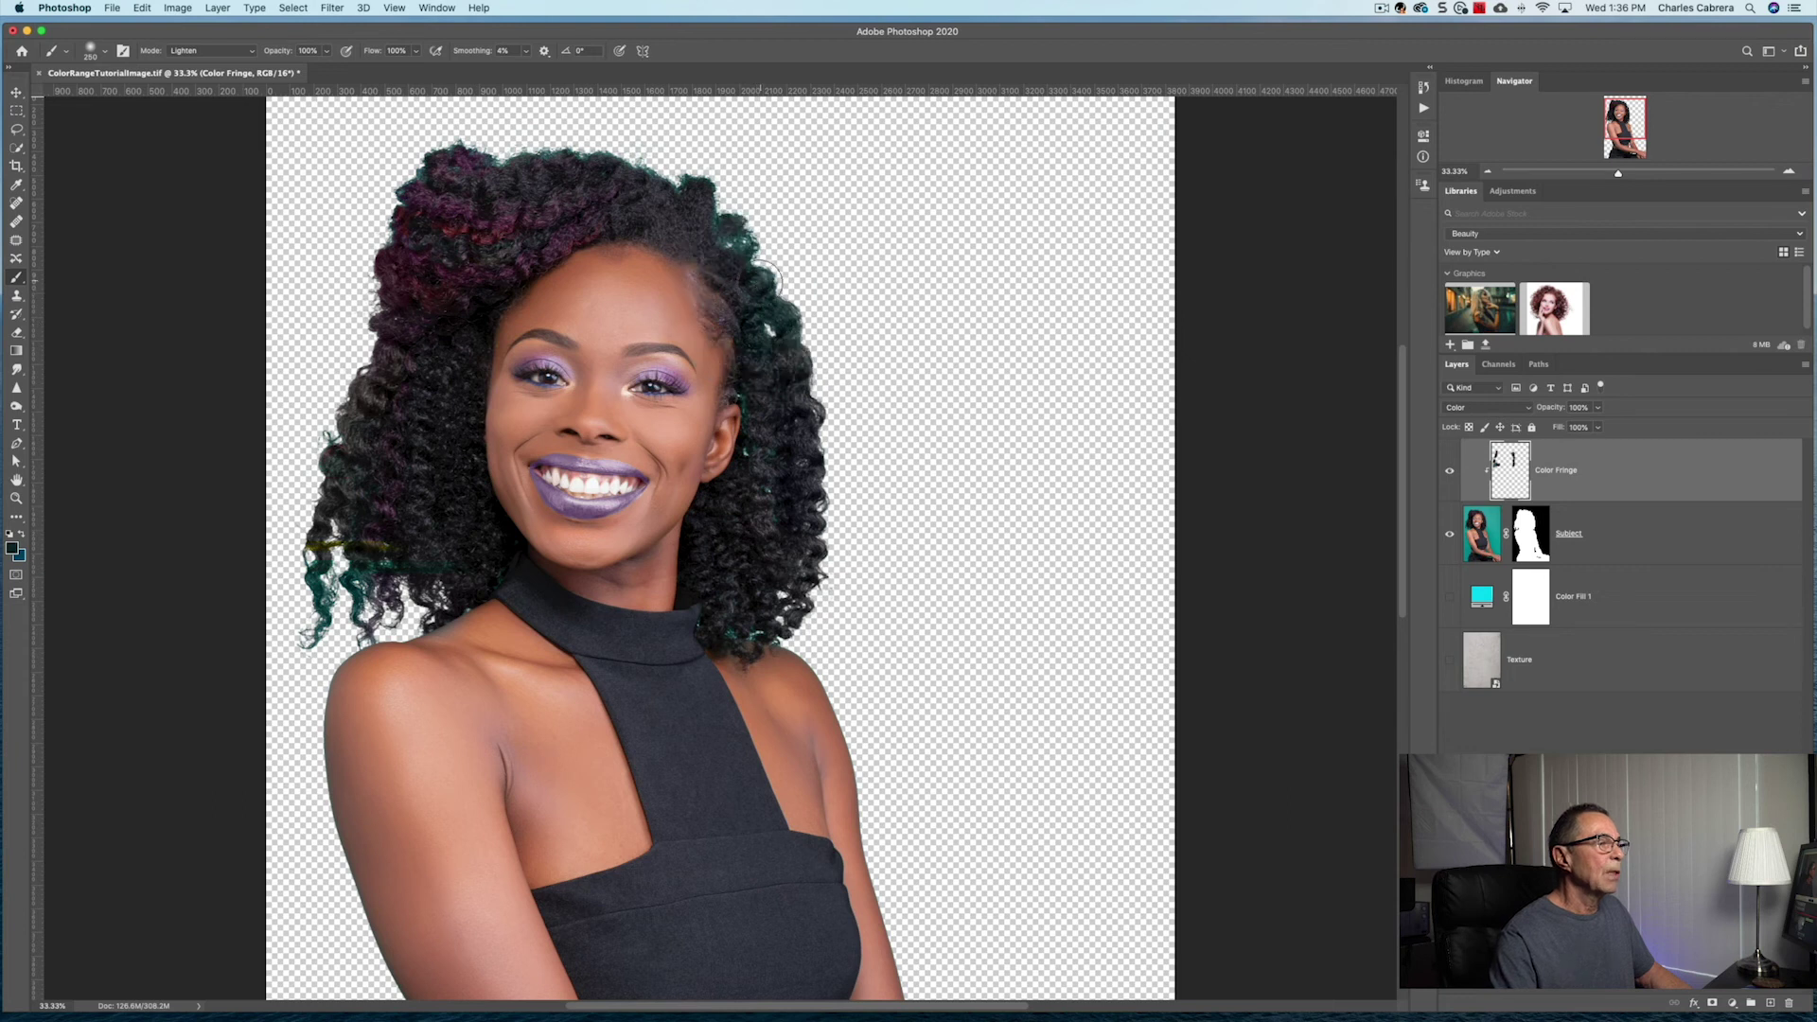
pyautogui.click(711, 182)
pyautogui.click(542, 156)
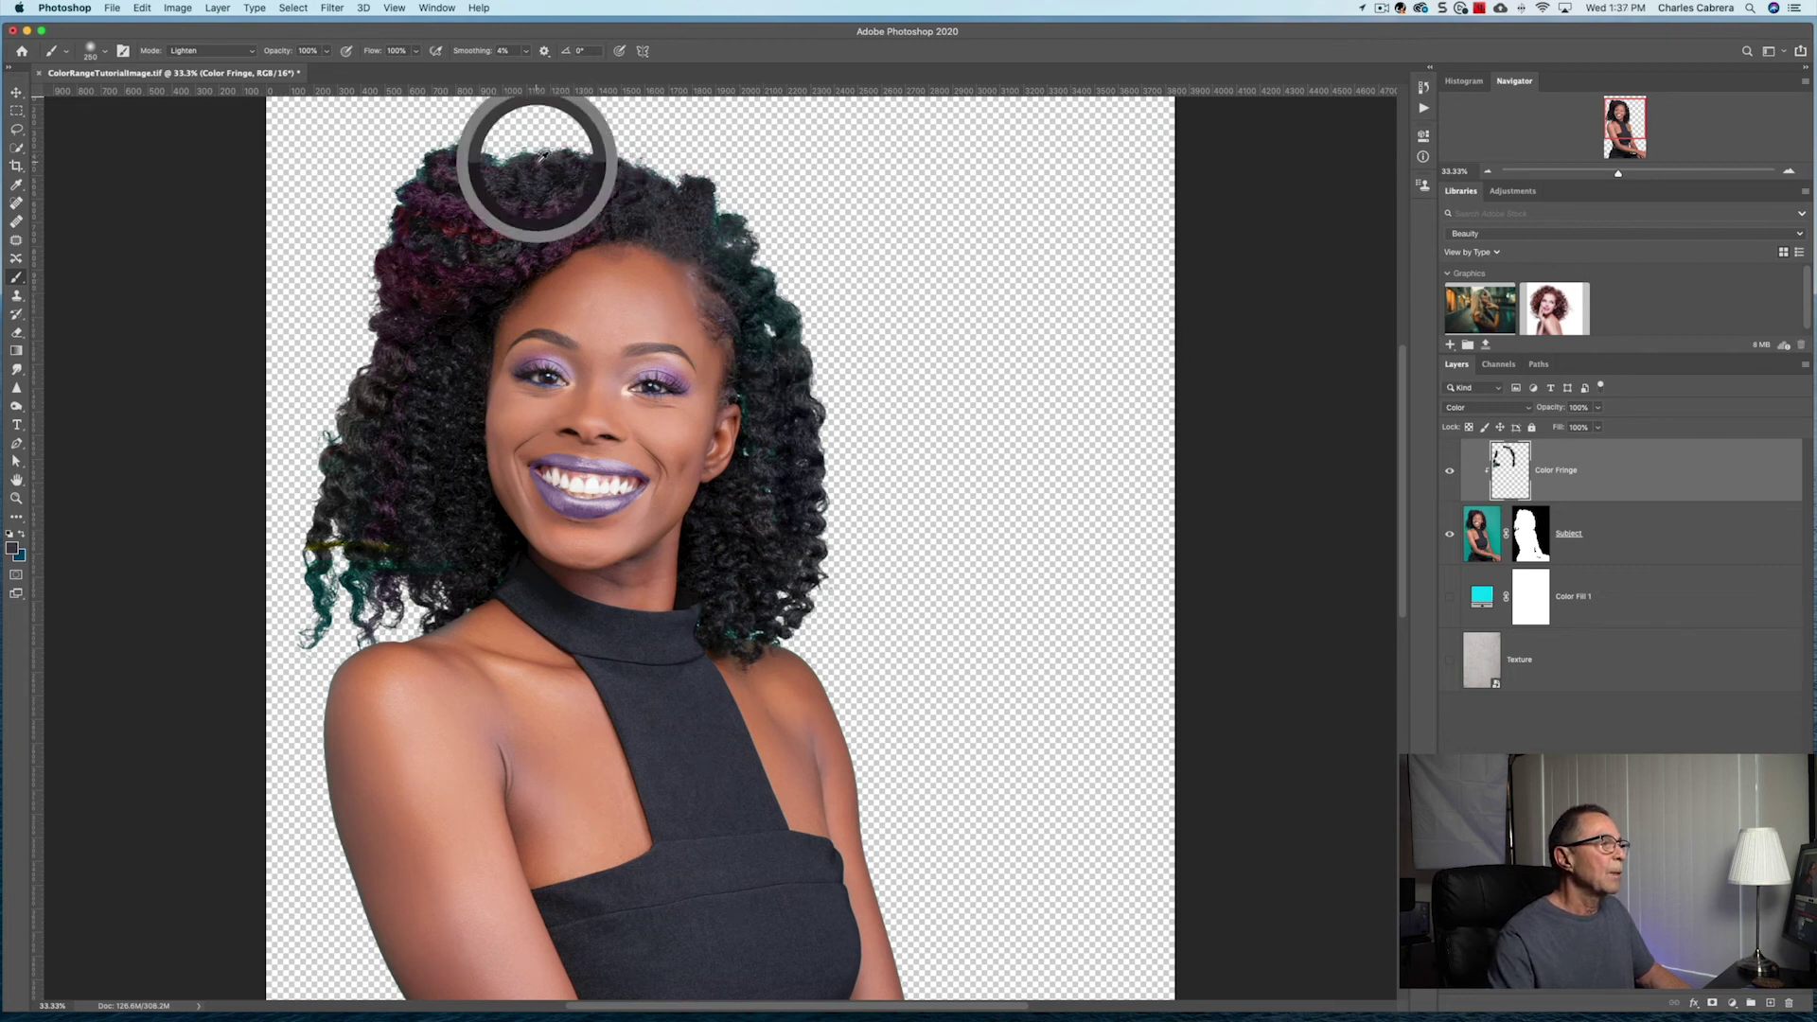
pyautogui.click(439, 169)
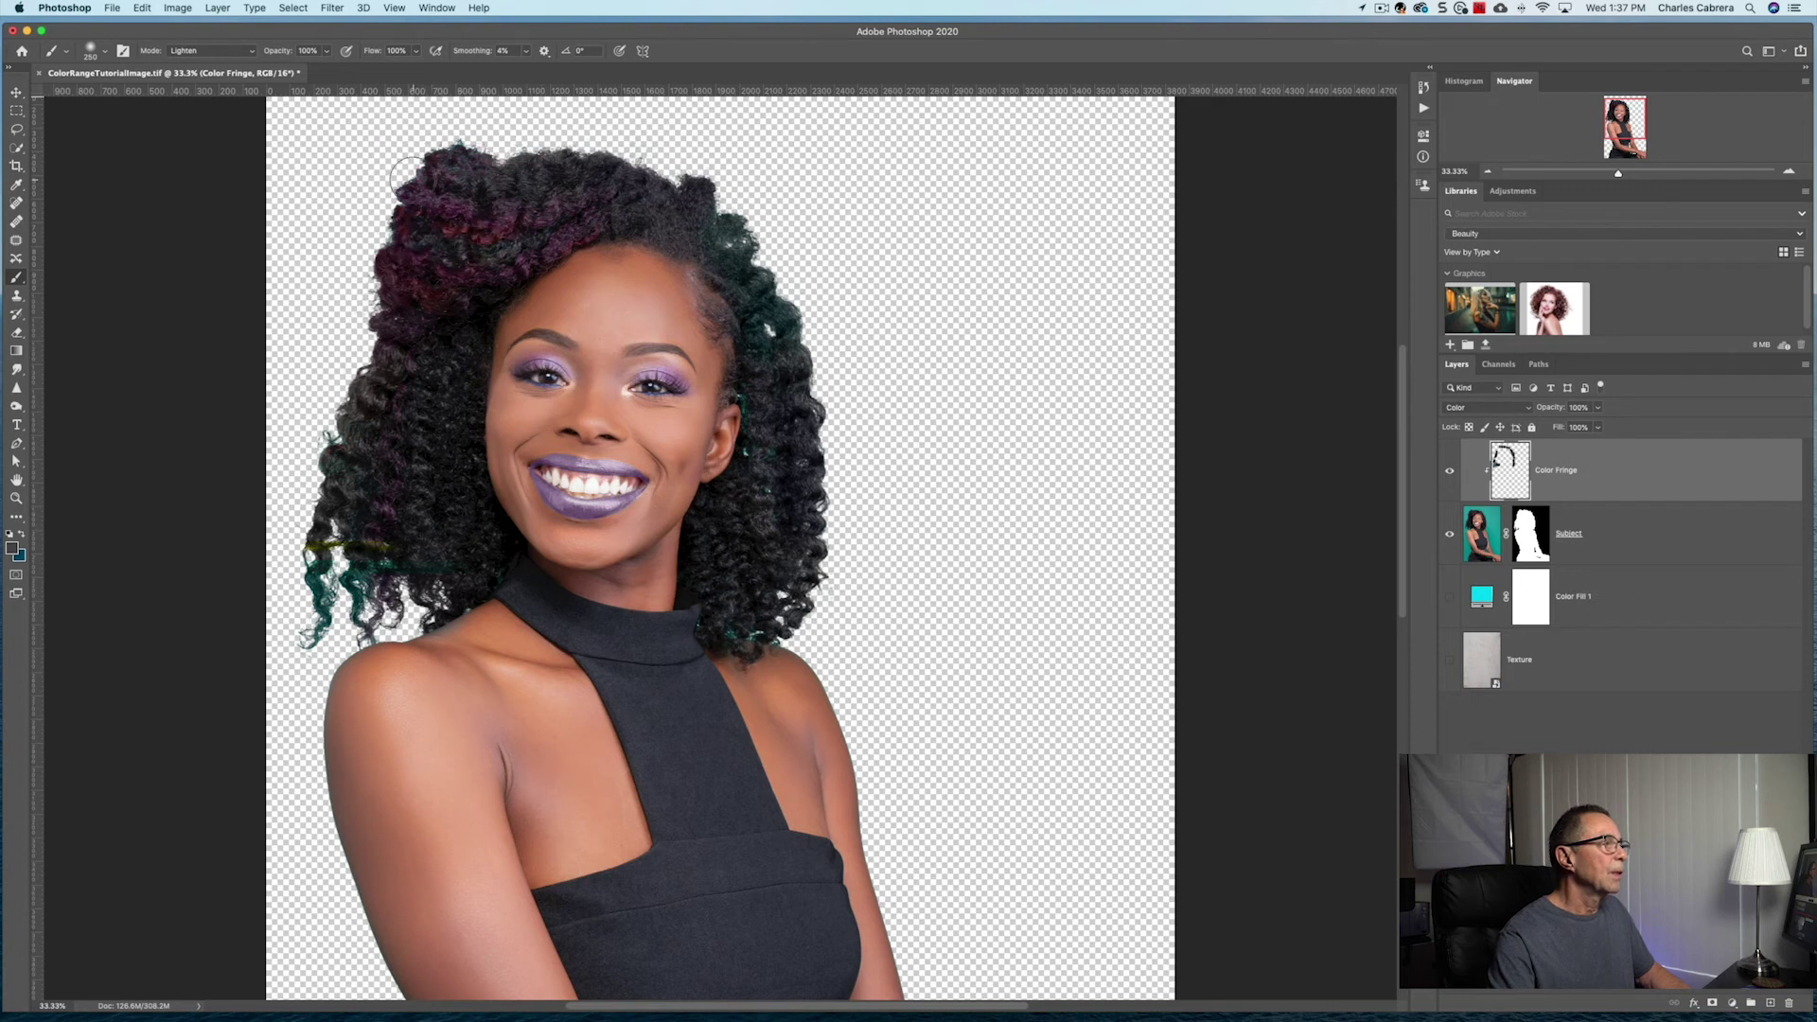
pyautogui.click(401, 563)
# Reset the brush mode to Normal and make the Texture and Color Fill 1 layers visible
pyautogui.hotkey('shift', 'alt', 'n')
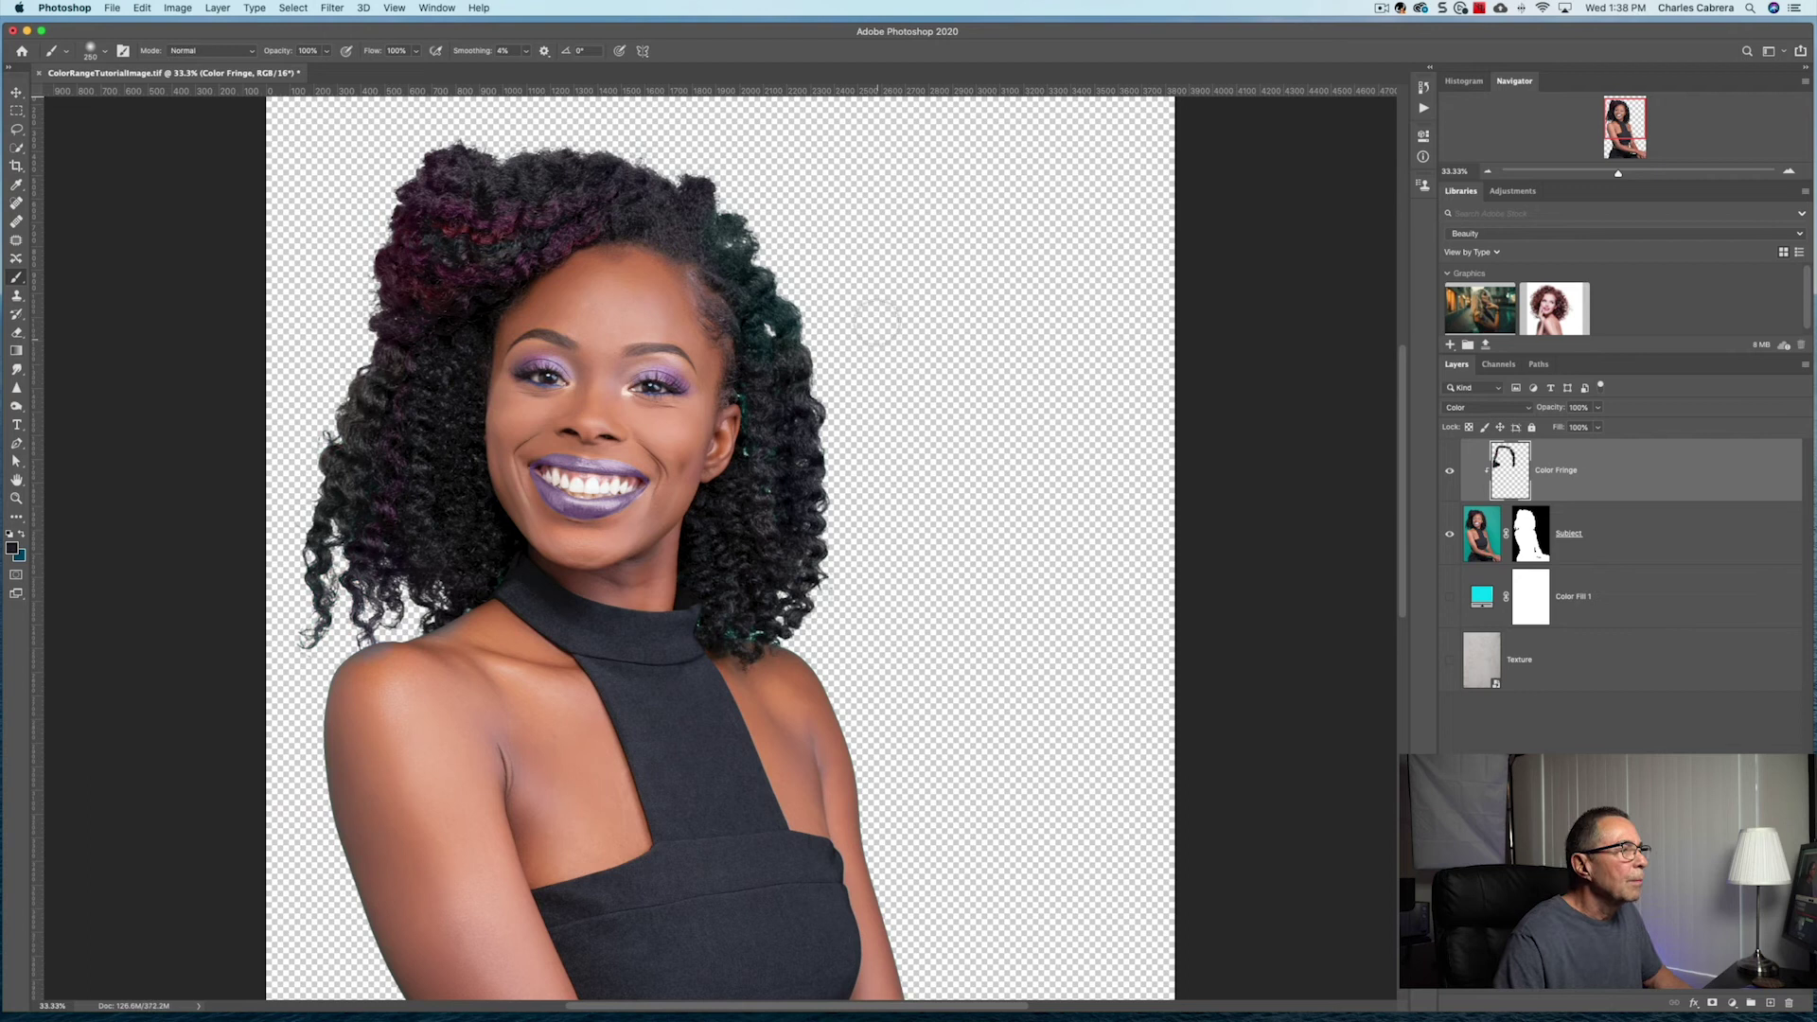
pyautogui.click(760, 274)
pyautogui.click(1449, 660)
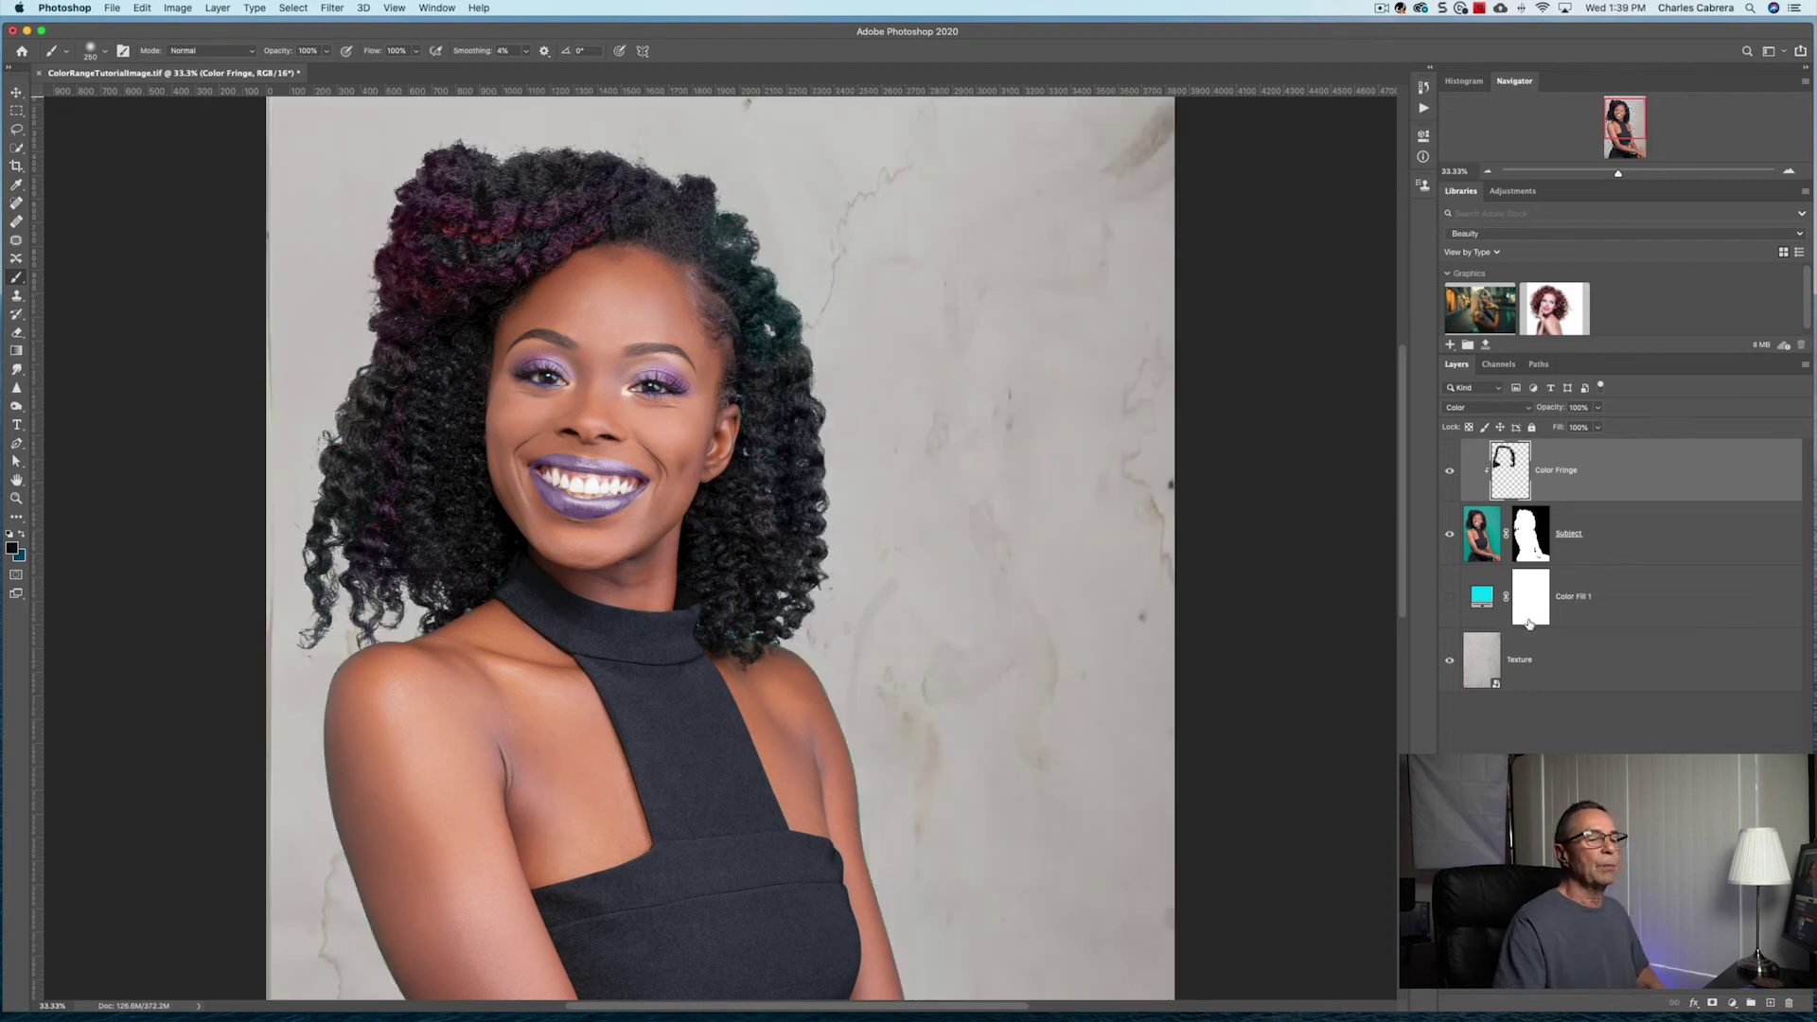
pyautogui.click(1448, 602)
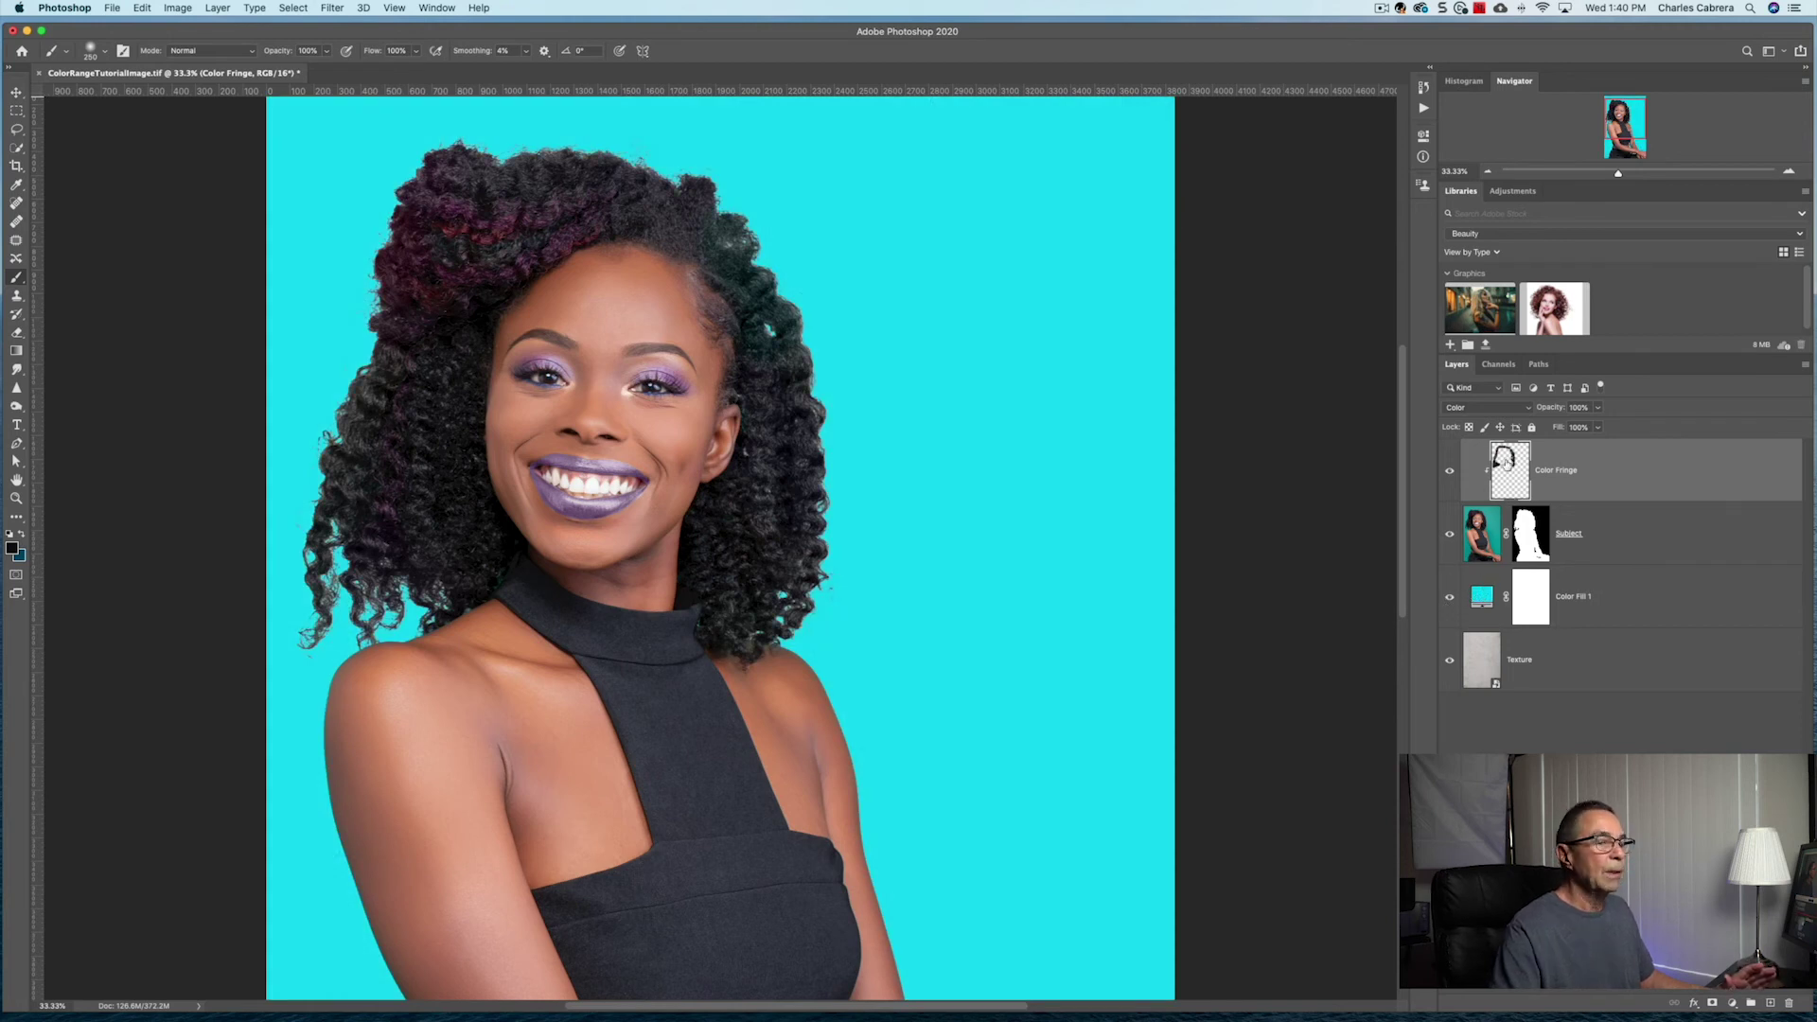
# Recolour the Color Fill 1 backdrop in the Color Picker to a darker, muted steel blue
pyautogui.doubleClick(1483, 598)
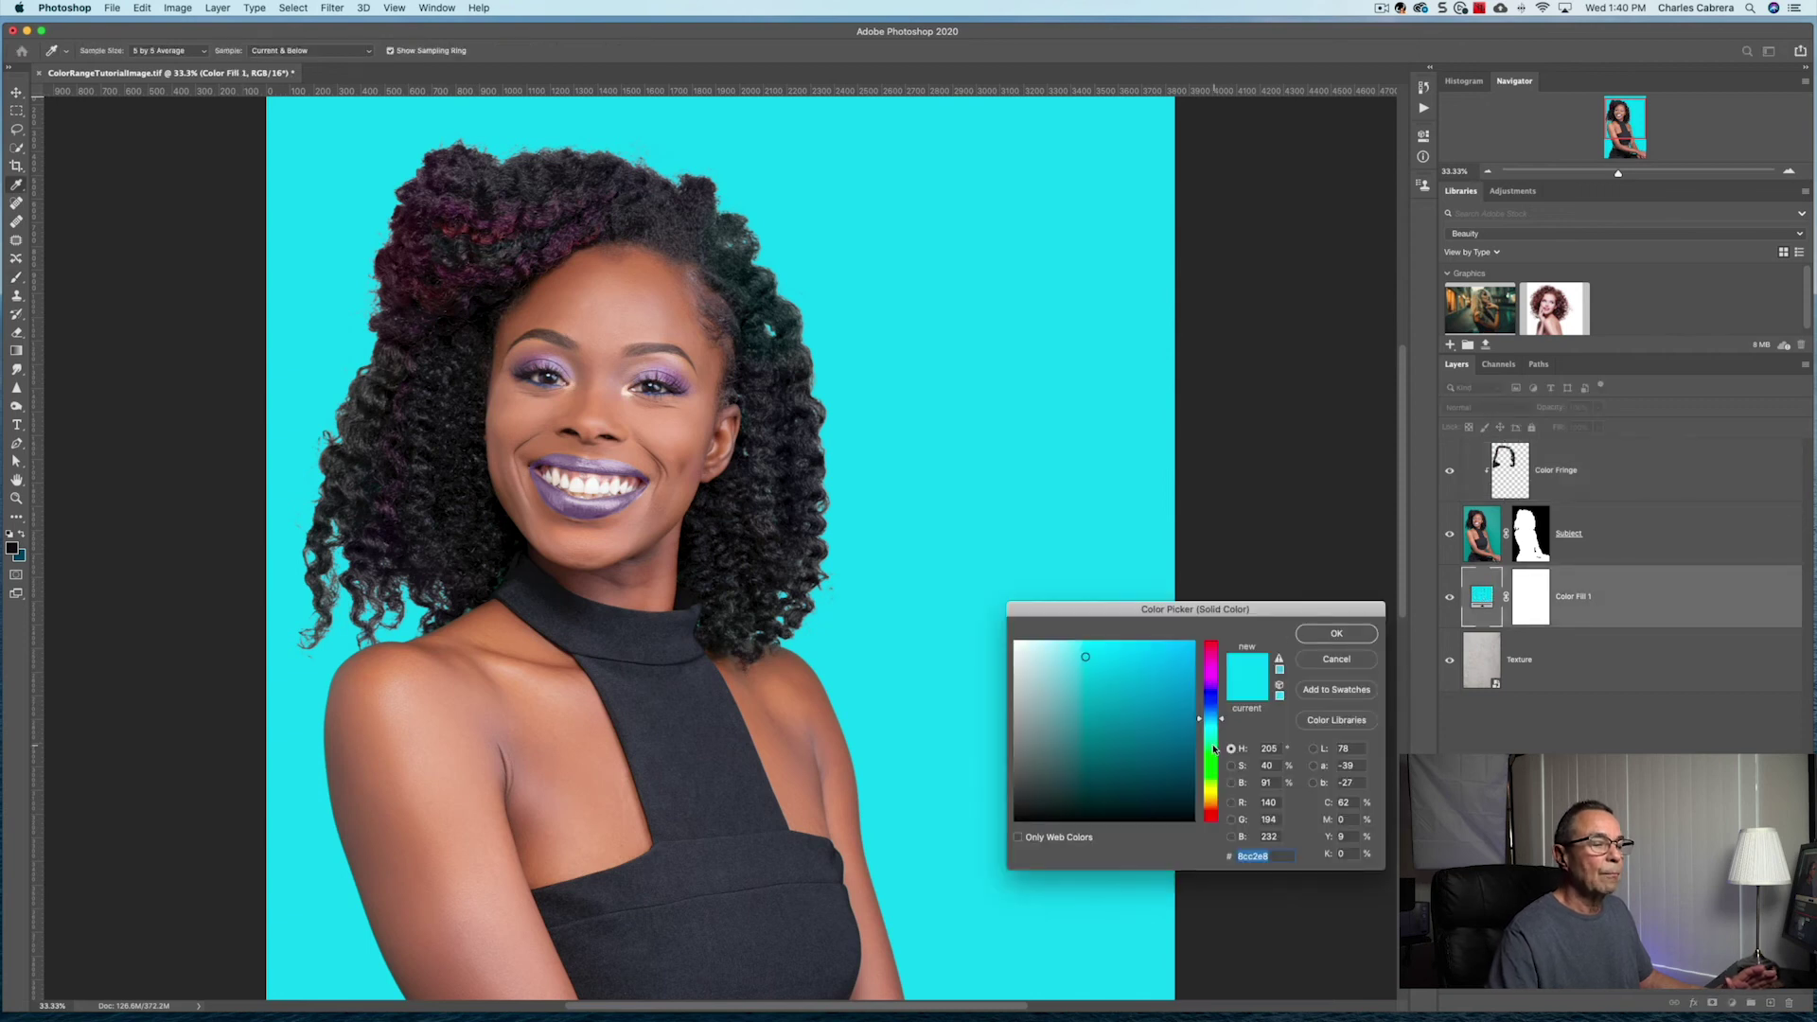
pyautogui.moveTo(1209, 734); pyautogui.dragTo(1221, 666)
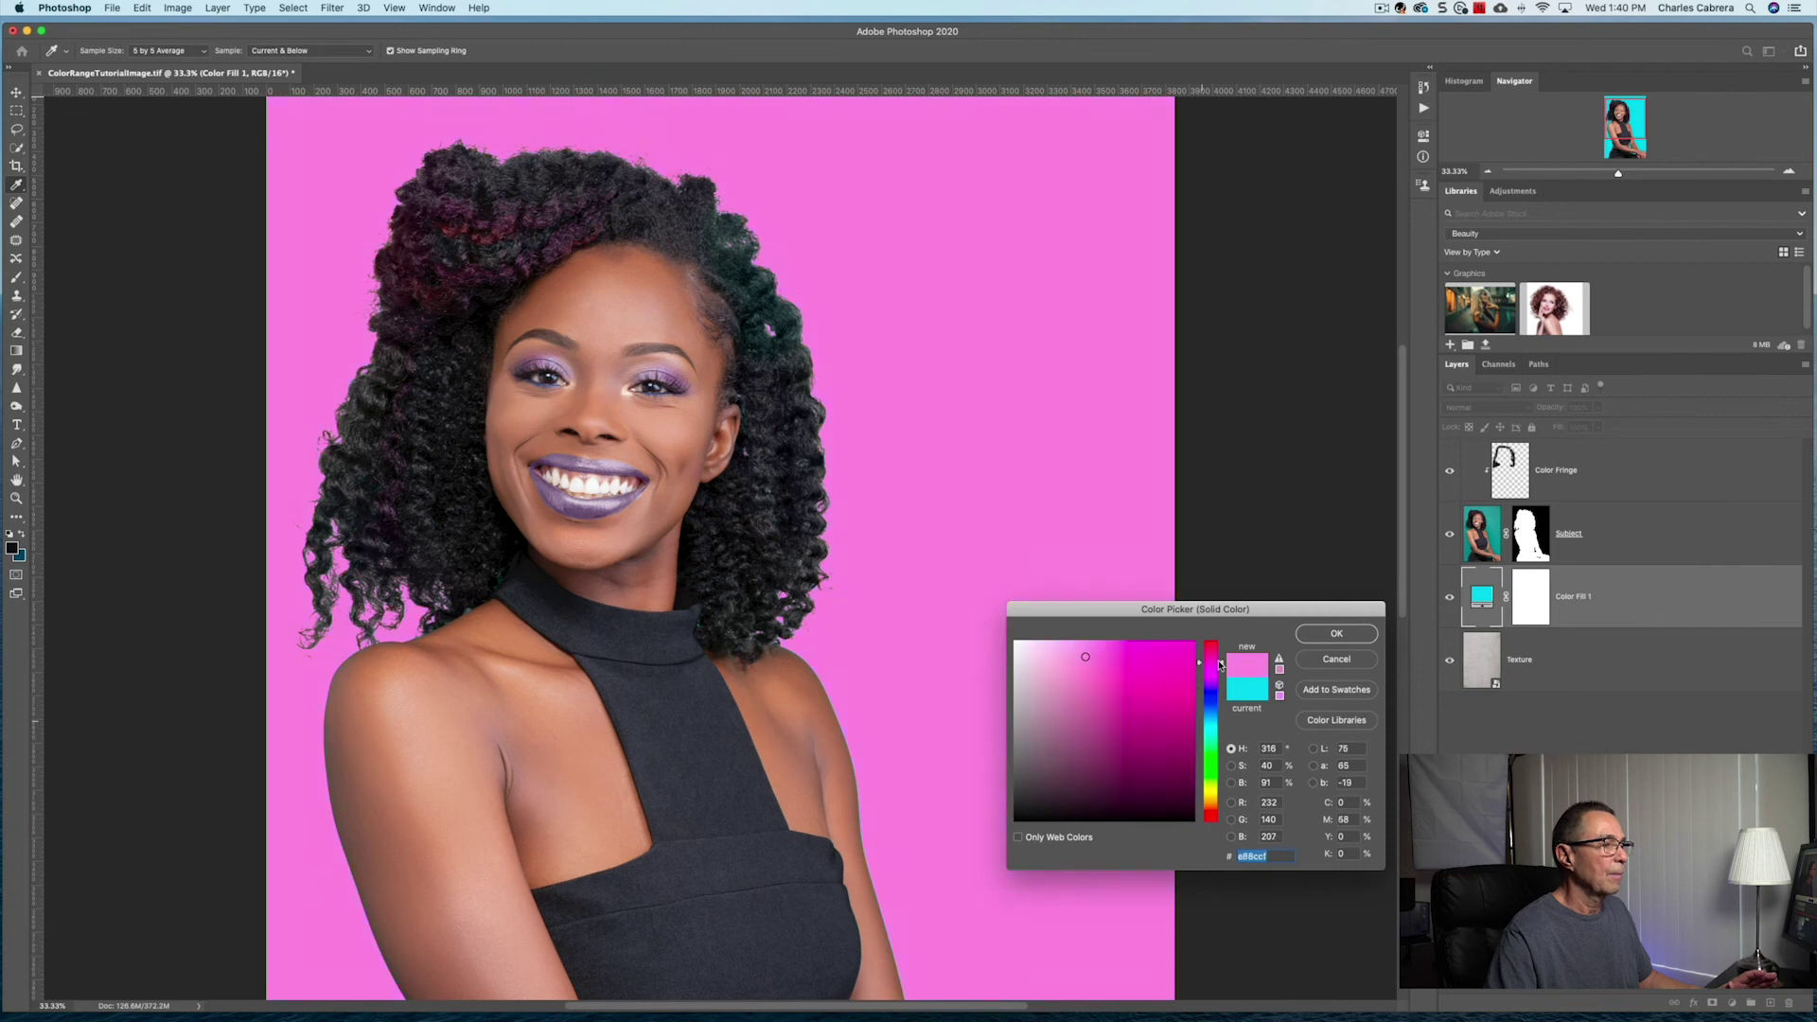
pyautogui.moveTo(1220, 666); pyautogui.dragTo(1214, 712)
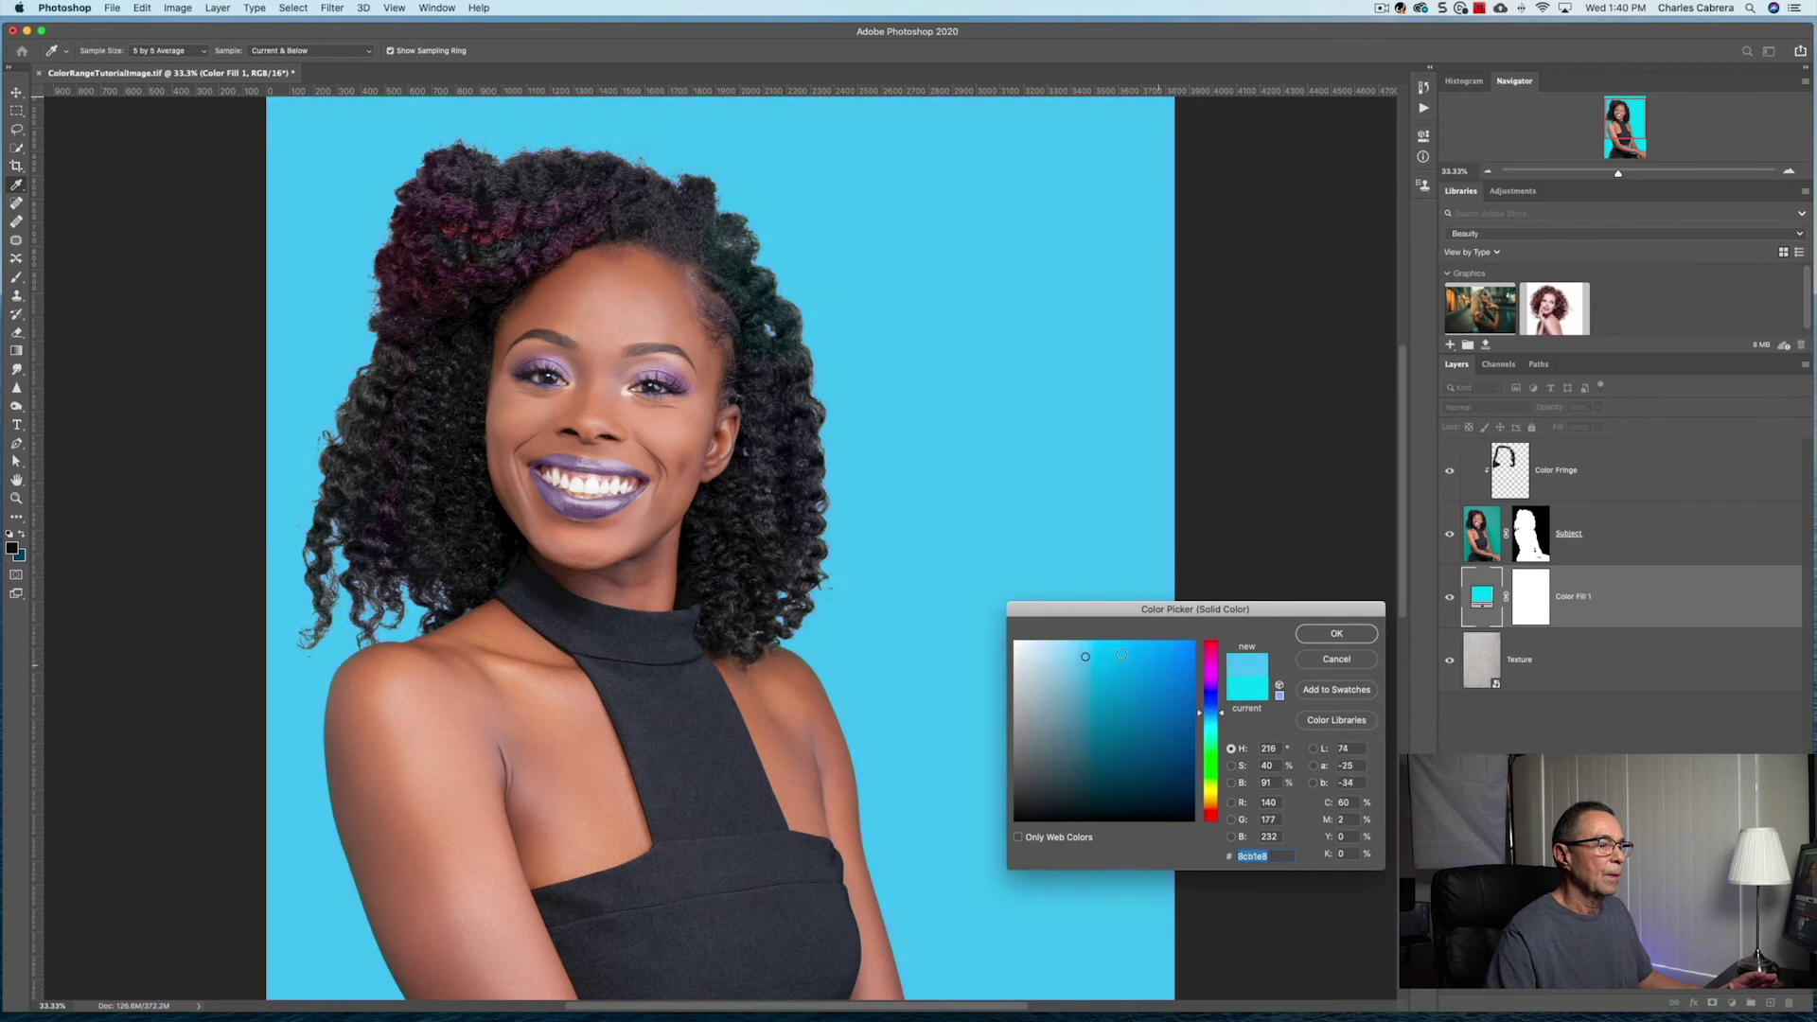
pyautogui.moveTo(1080, 660)
pyautogui.mouseDown()
pyautogui.moveTo(1151, 773)
pyautogui.moveTo(1172, 677)
pyautogui.moveTo(1056, 705)
pyautogui.moveTo(1080, 706)
pyautogui.mouseUp()
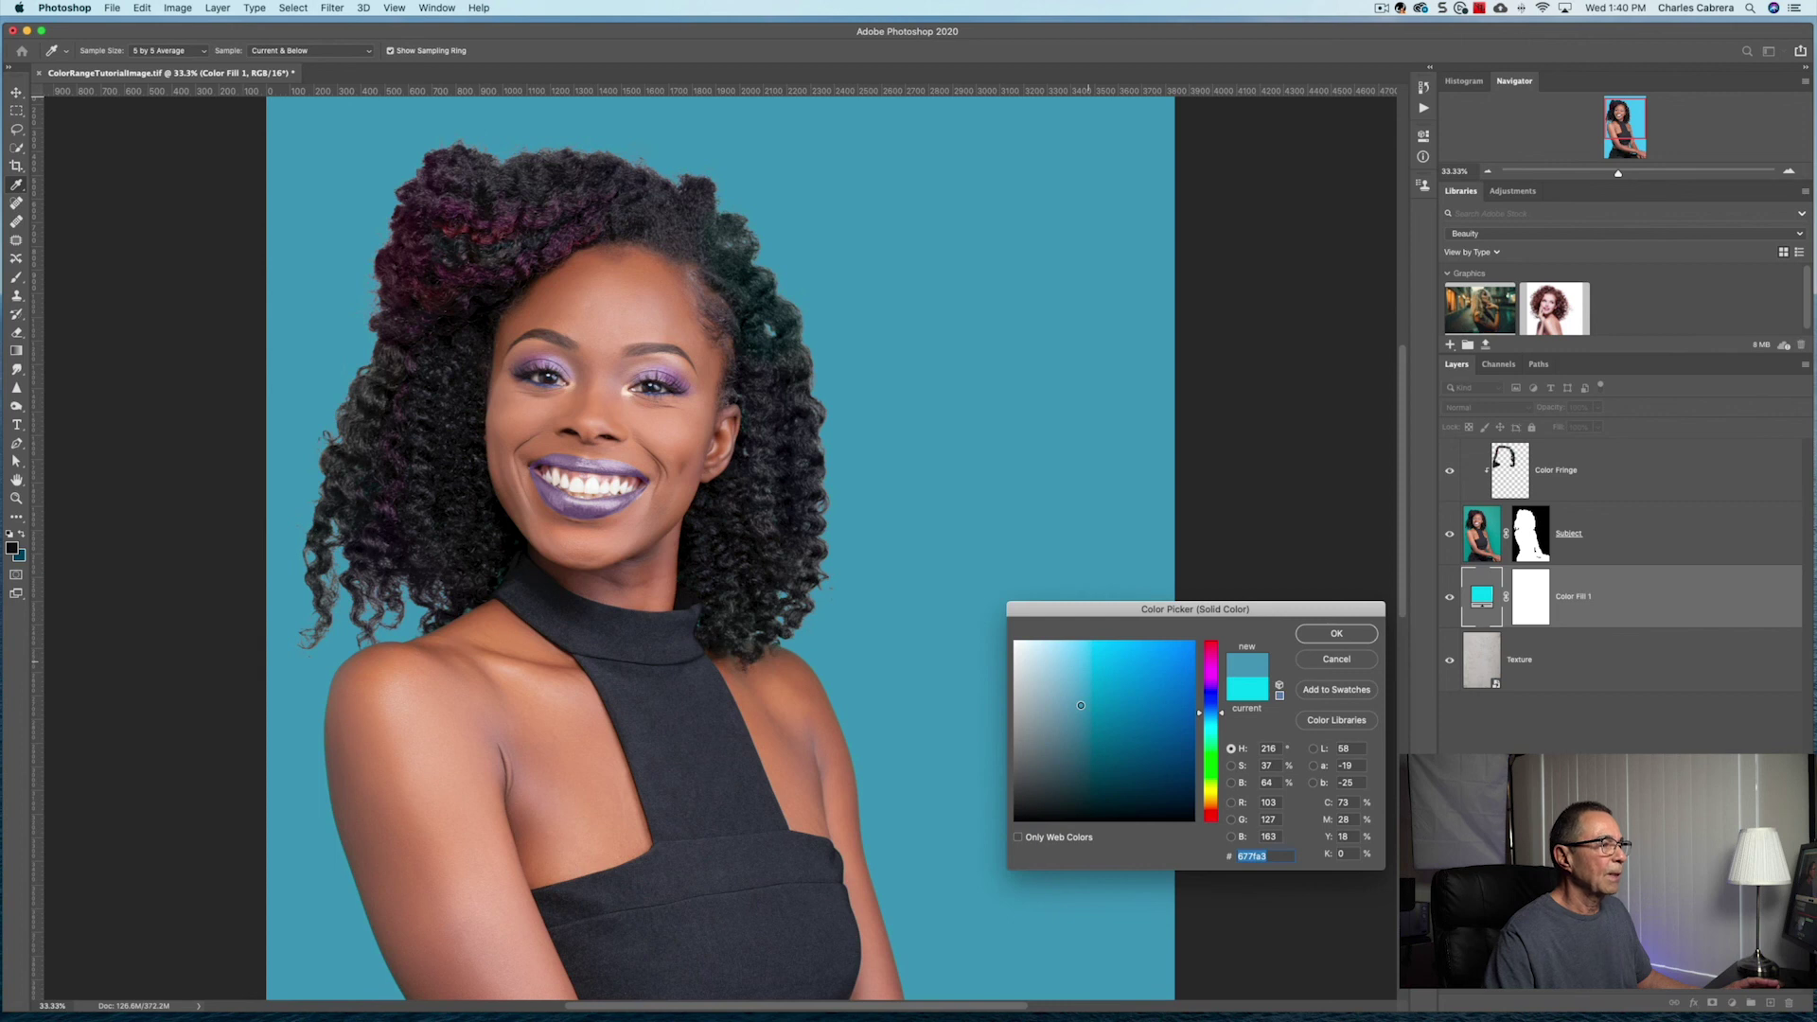
pyautogui.click(1336, 633)
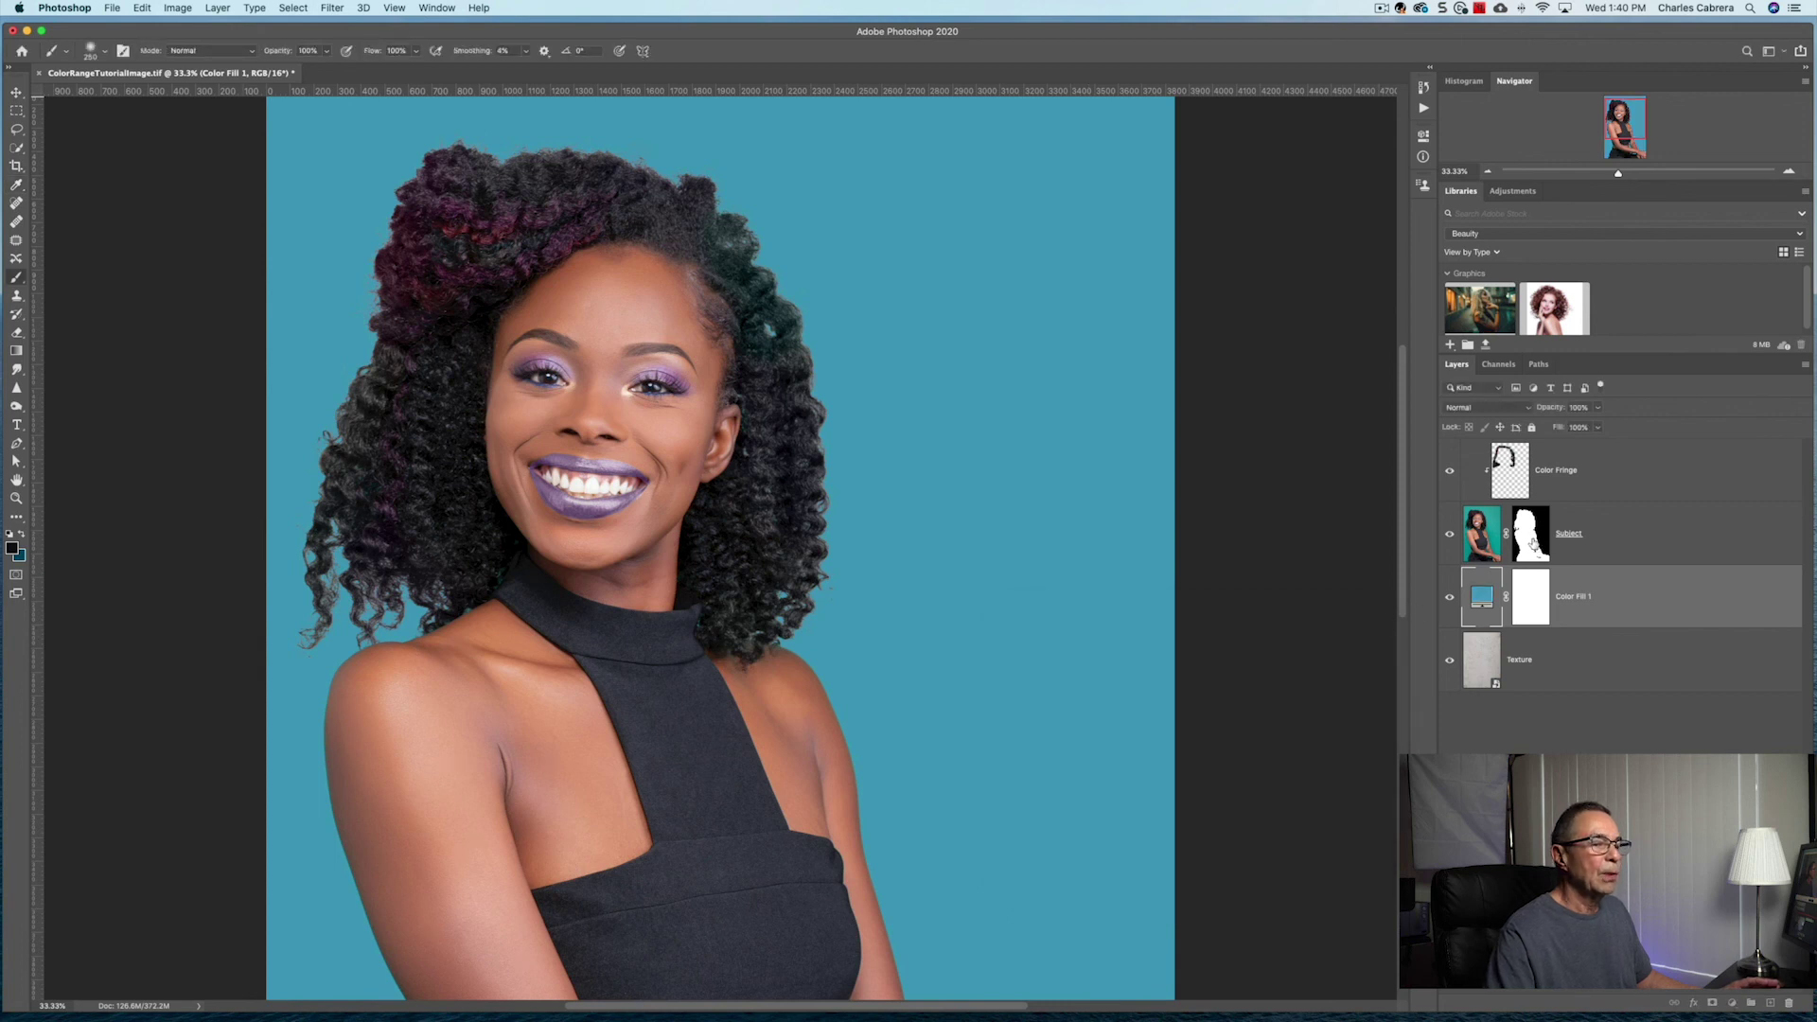
pyautogui.click(1533, 545)
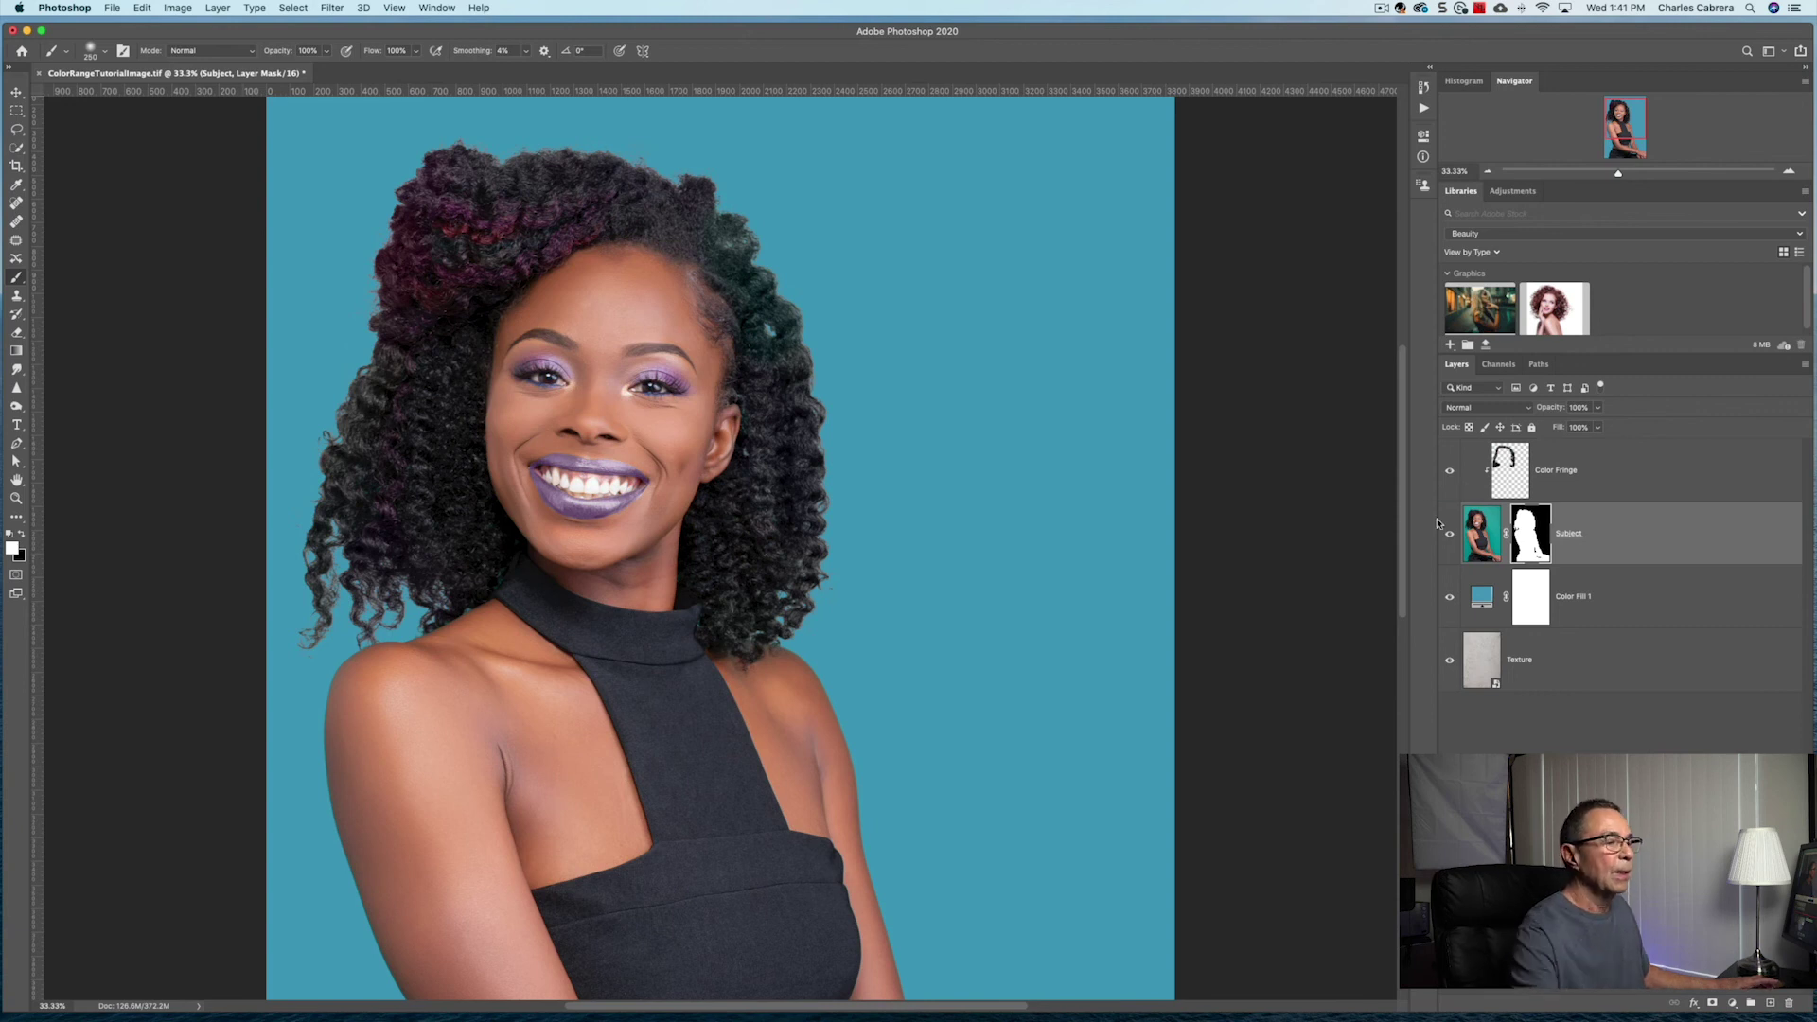
# Refine the Subject mask with Decontaminate Colors at 62%, output to a new masked layer, and hide Color Fill 1
pyautogui.doubleClick(1529, 532)
pyautogui.click(1351, 308)
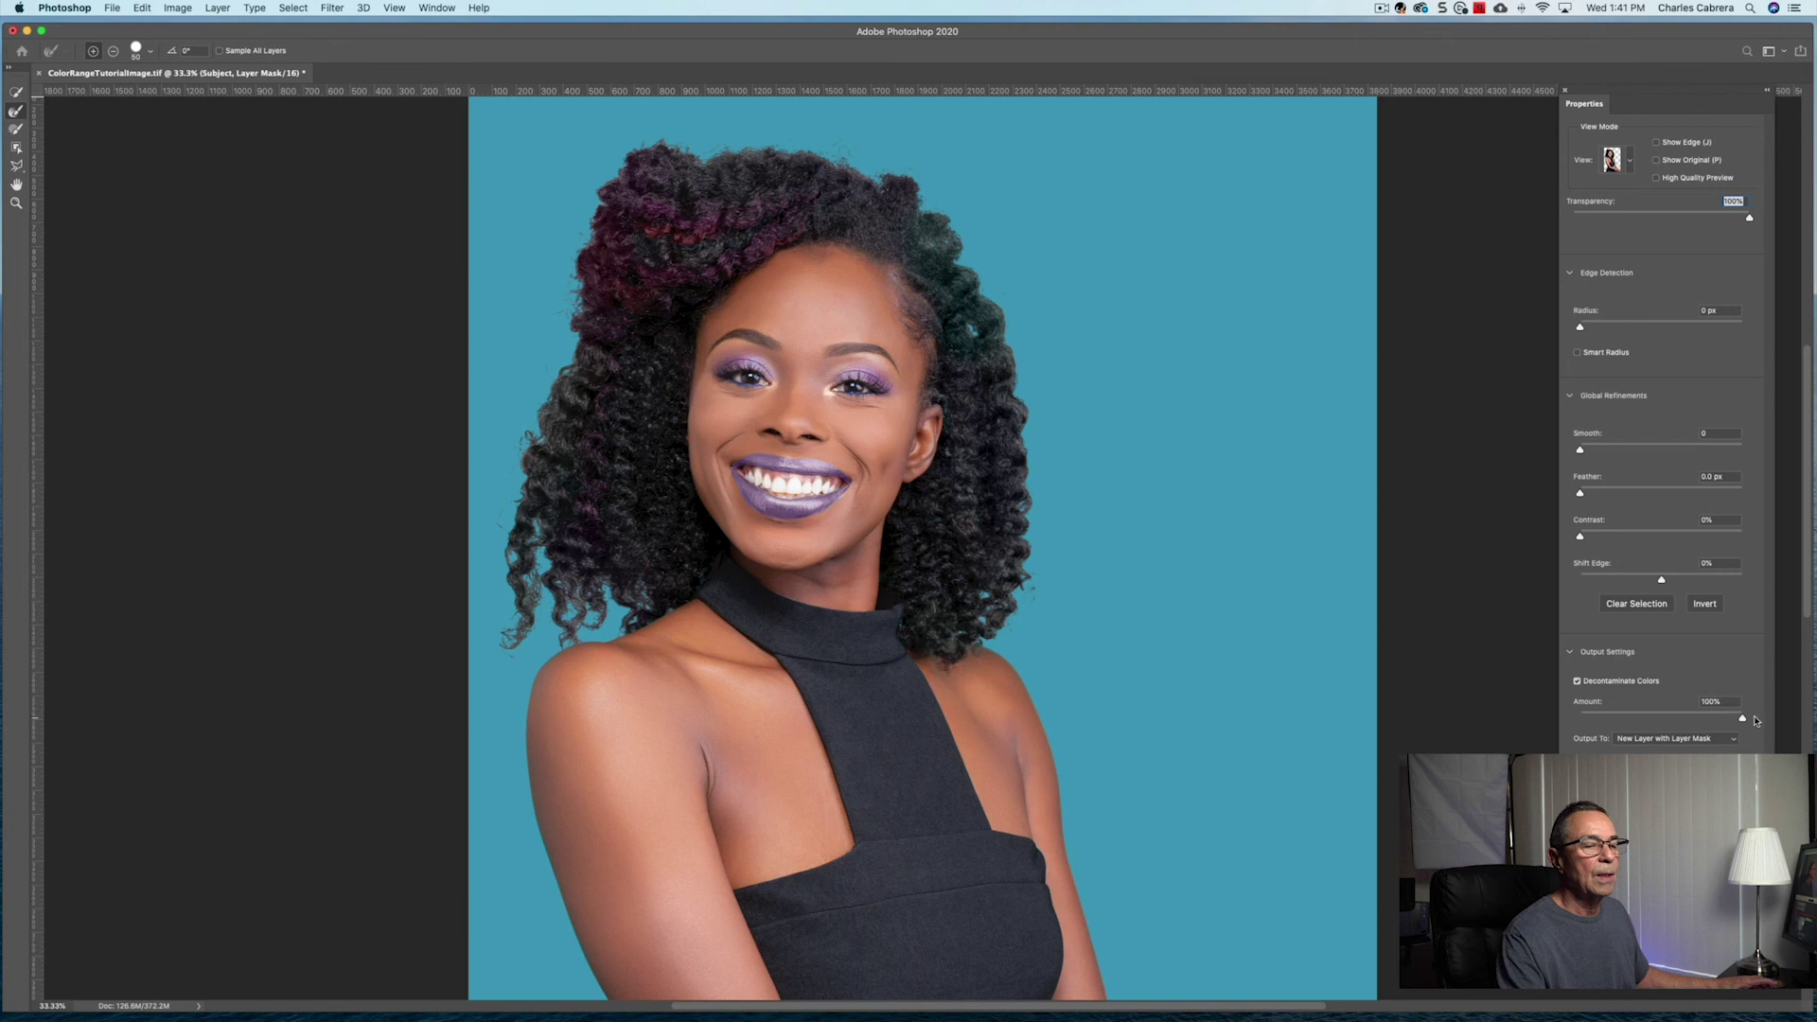
pyautogui.moveTo(1743, 719)
pyautogui.mouseDown()
pyautogui.moveTo(1657, 723)
pyautogui.moveTo(1762, 724)
pyautogui.moveTo(1732, 723)
pyautogui.mouseUp()
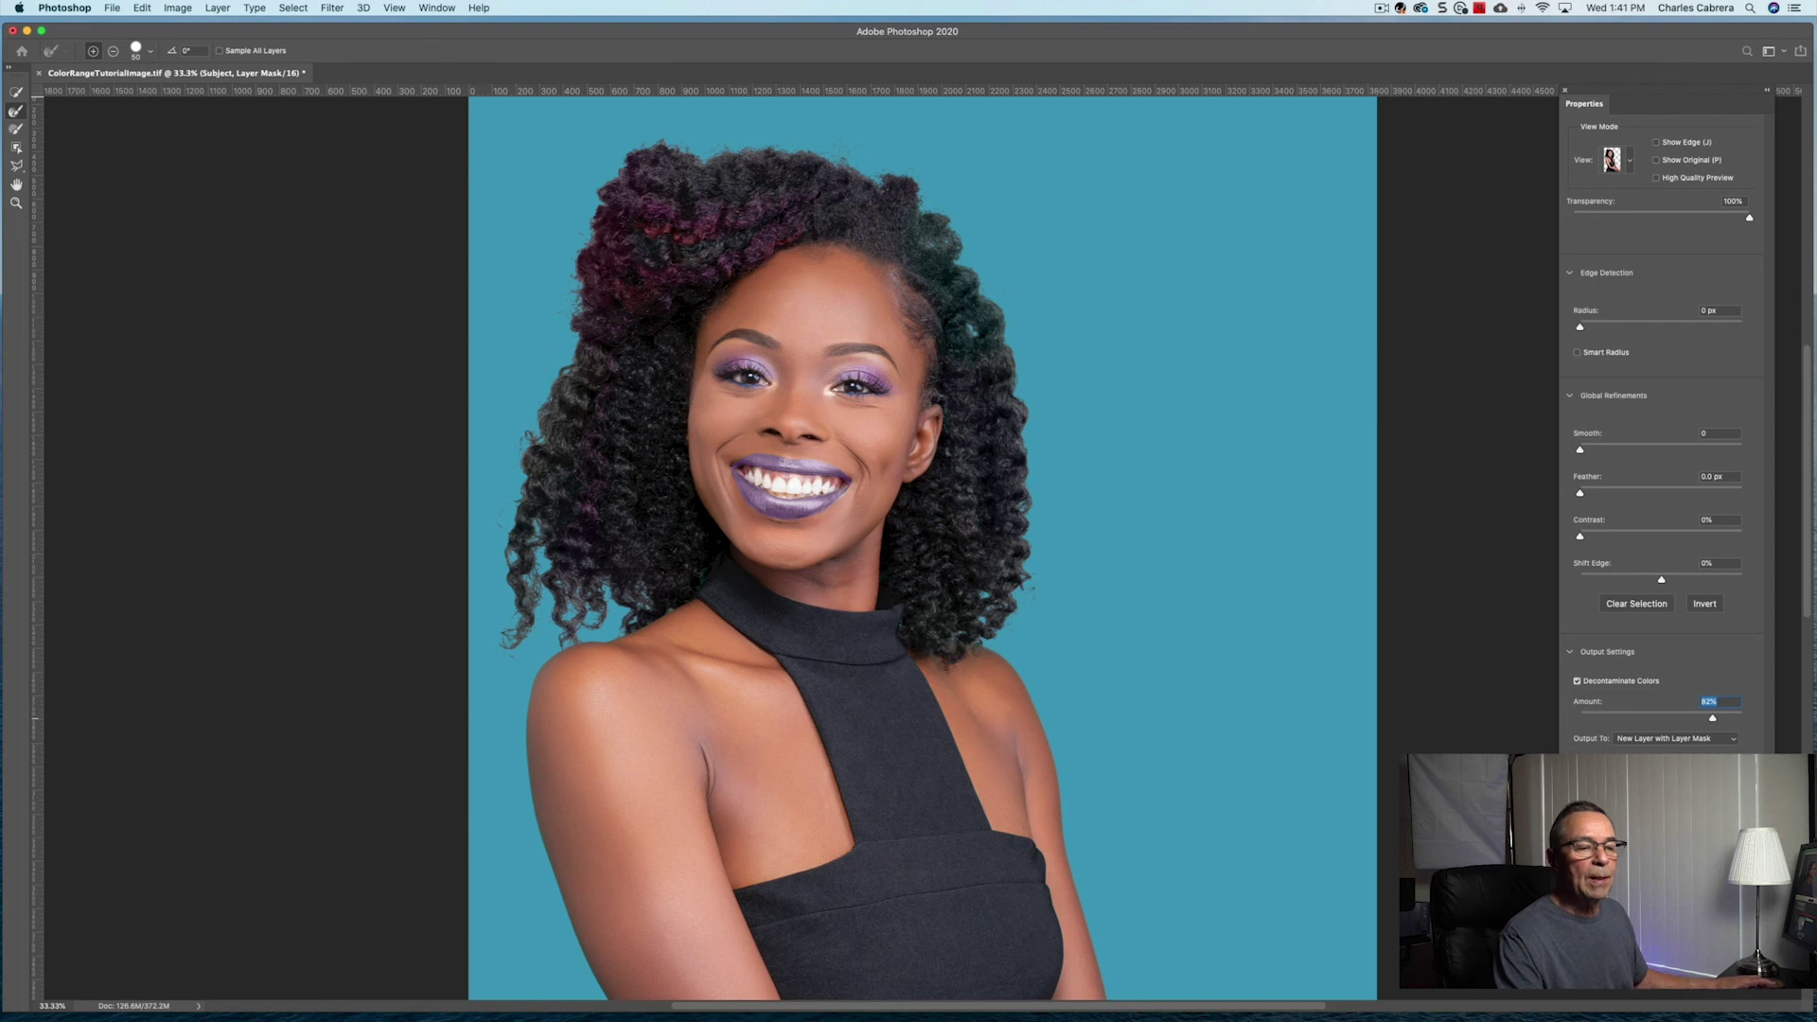
pyautogui.press('Return')
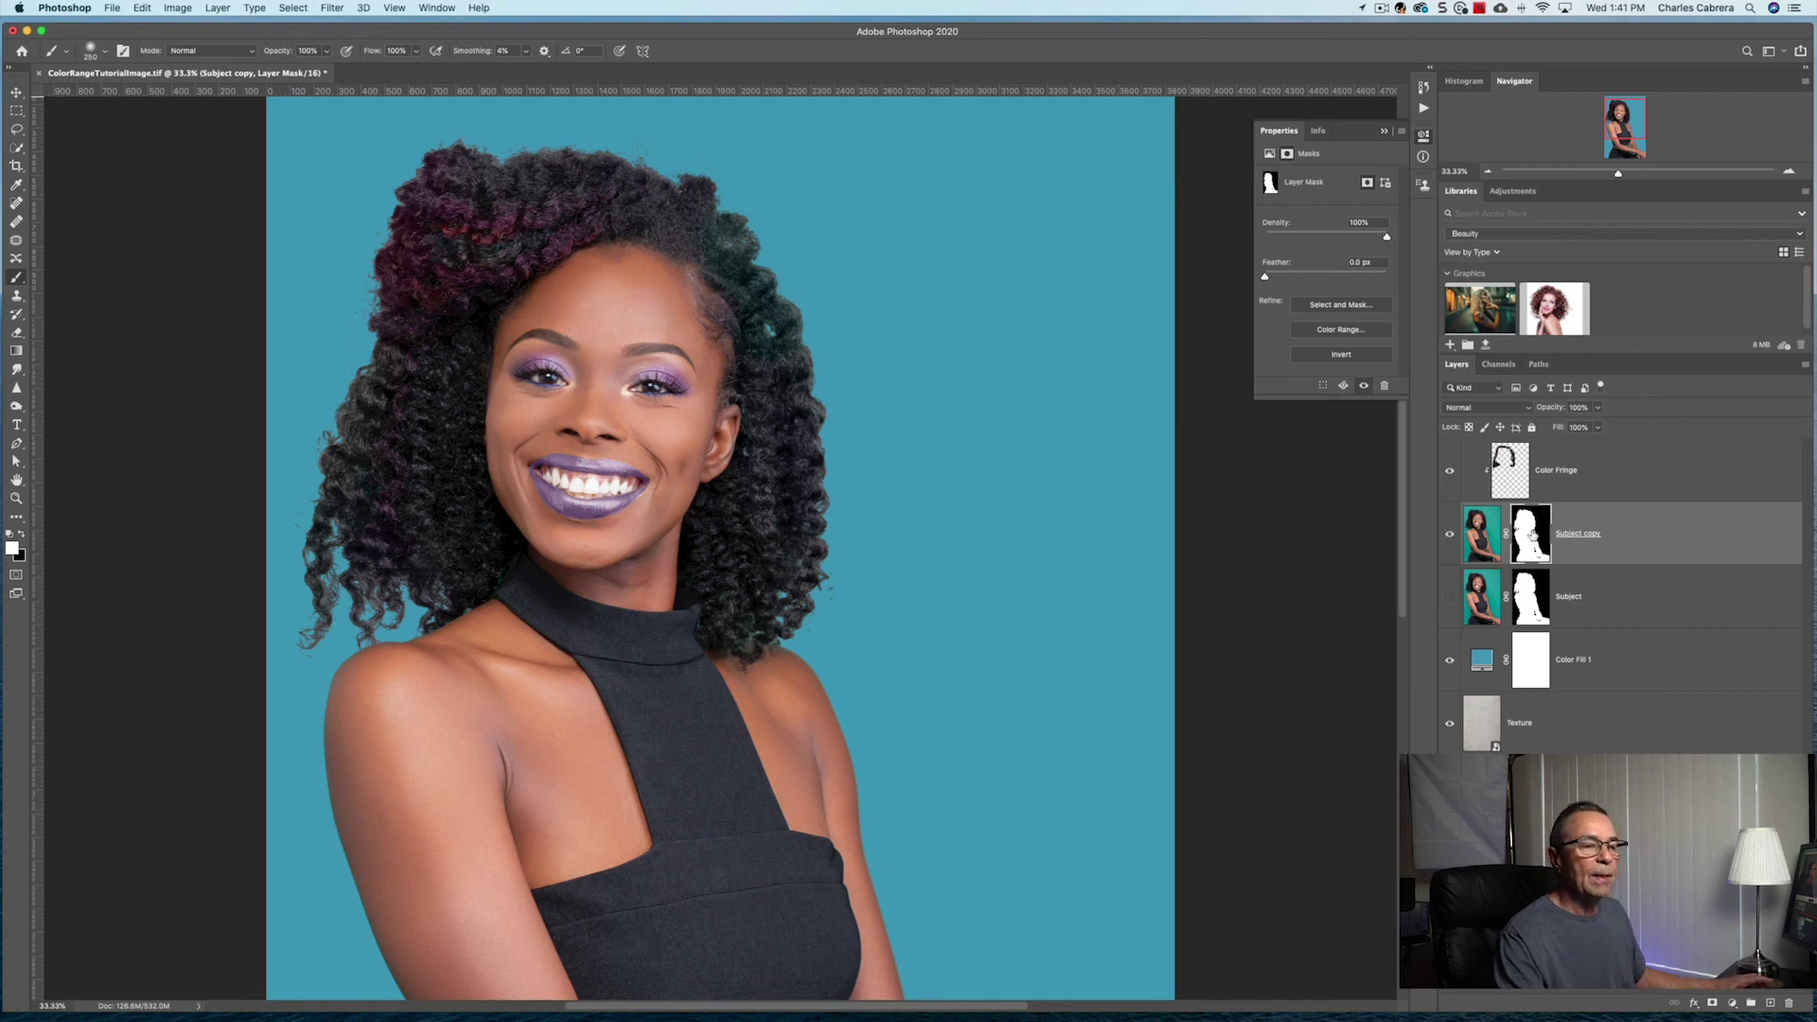
pyautogui.click(1449, 660)
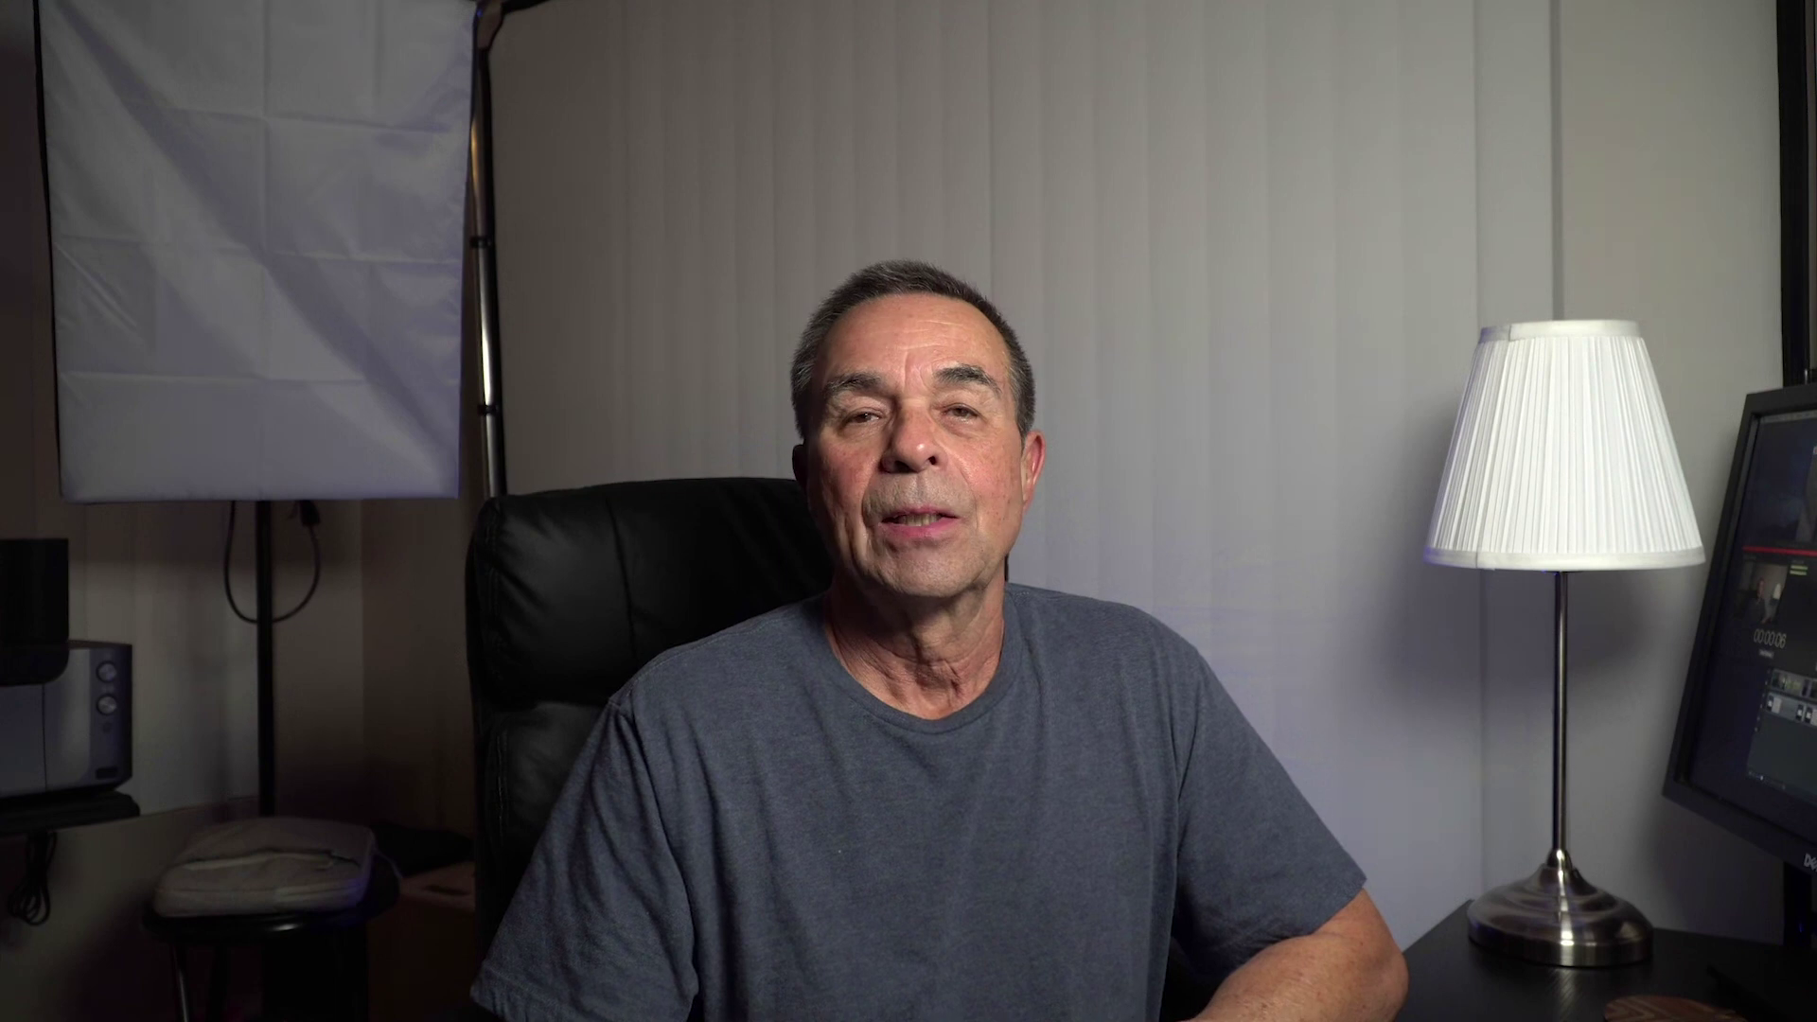